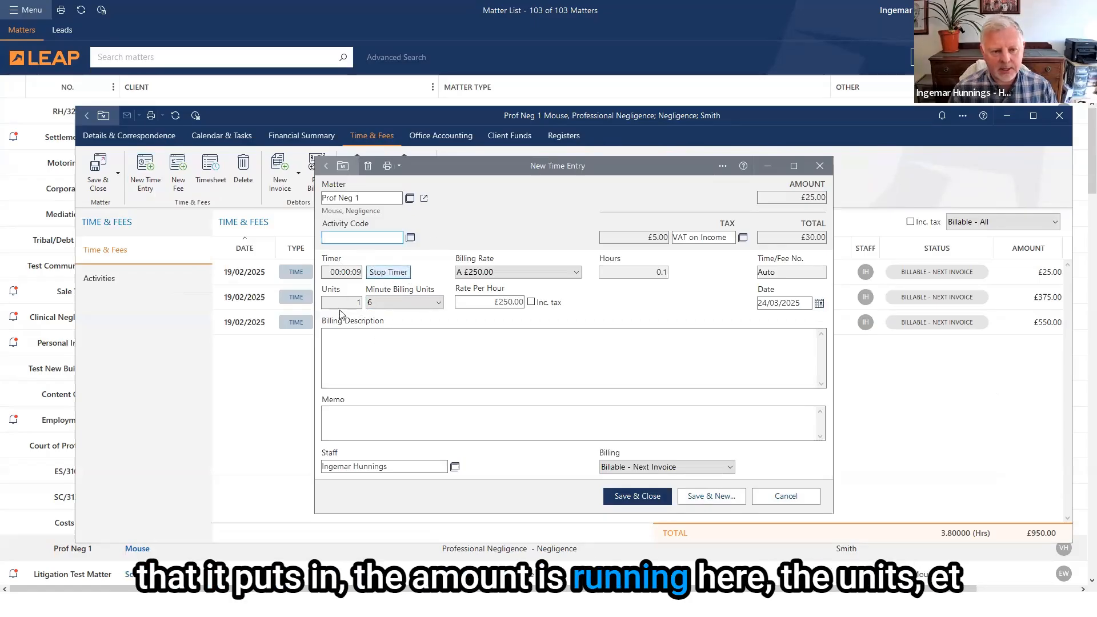
Step: Fill the new time entry with the Continuing legal education activity code (cle), and discard the entry without saving
{"action": "left_click", "coordinate": [400, 345]}
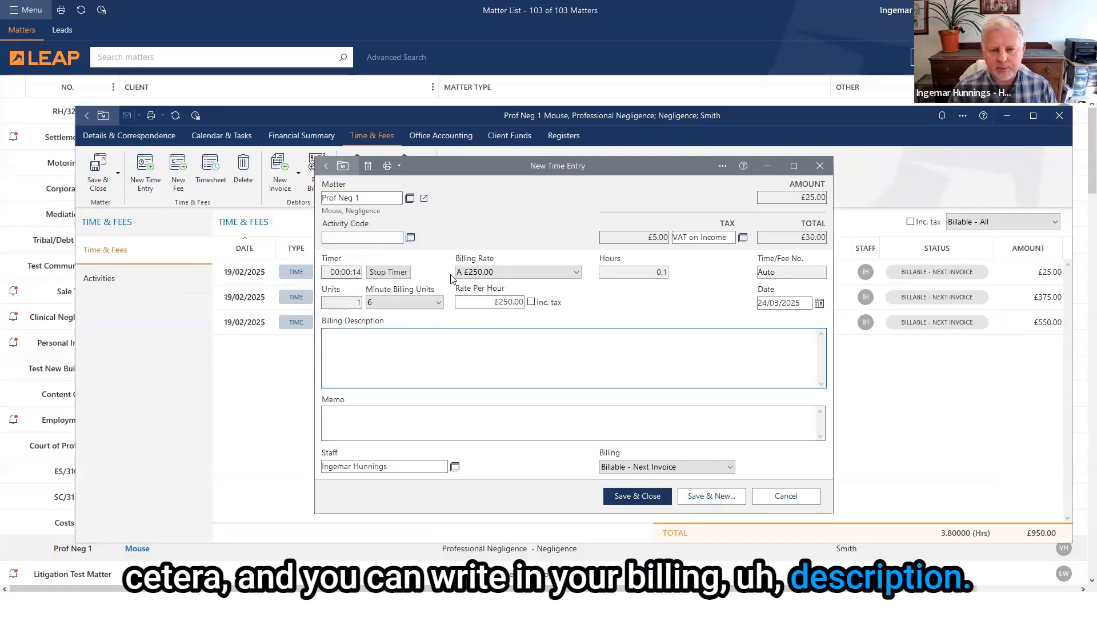
{"action": "left_click", "coordinate": [411, 238]}
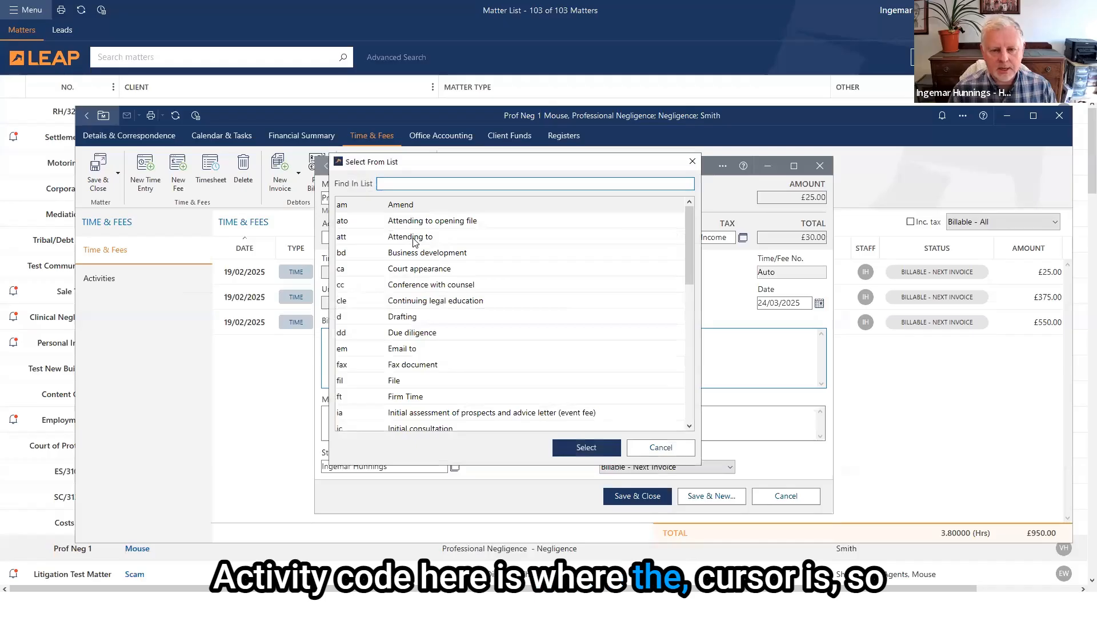
{"action": "left_click", "coordinate": [414, 303]}
{"action": "left_click", "coordinate": [589, 449]}
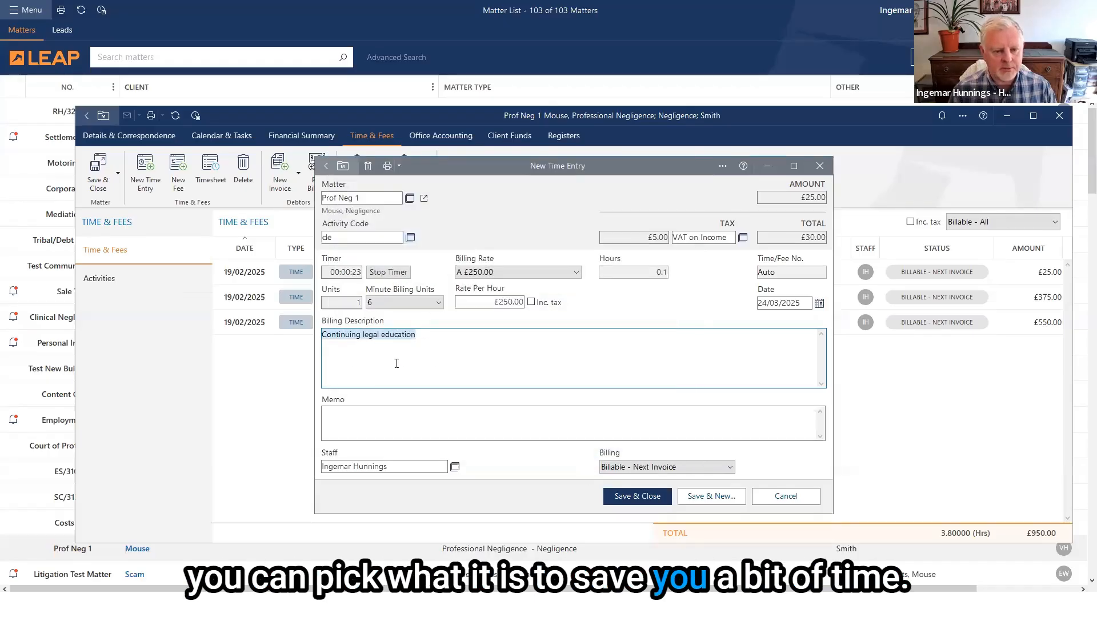
{"action": "left_click", "coordinate": [445, 337]}
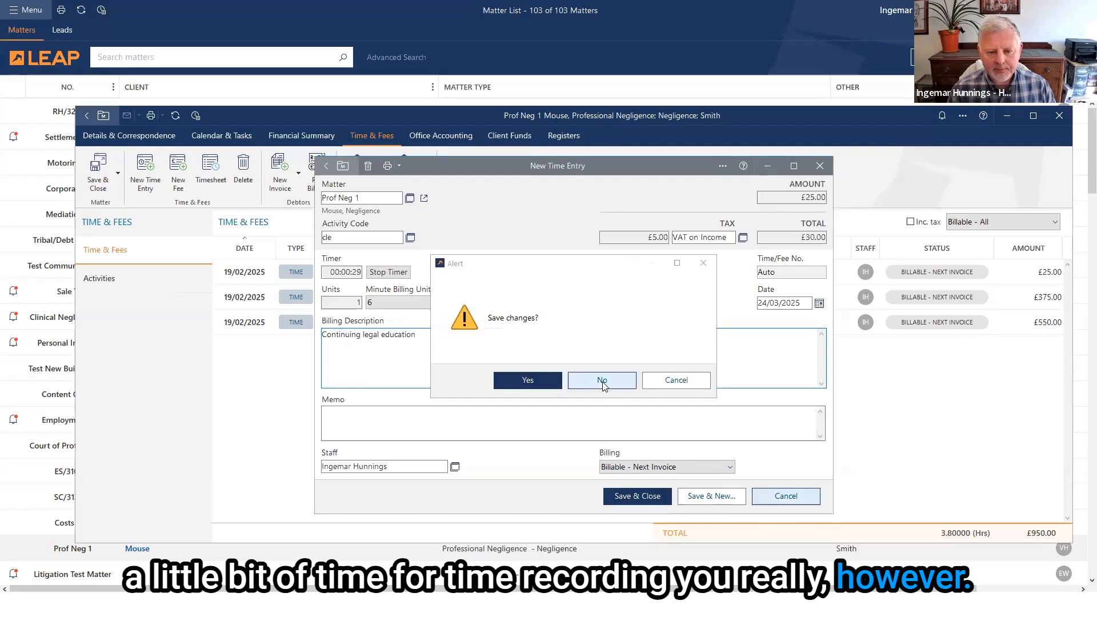
{"action": "left_click", "coordinate": [602, 387]}
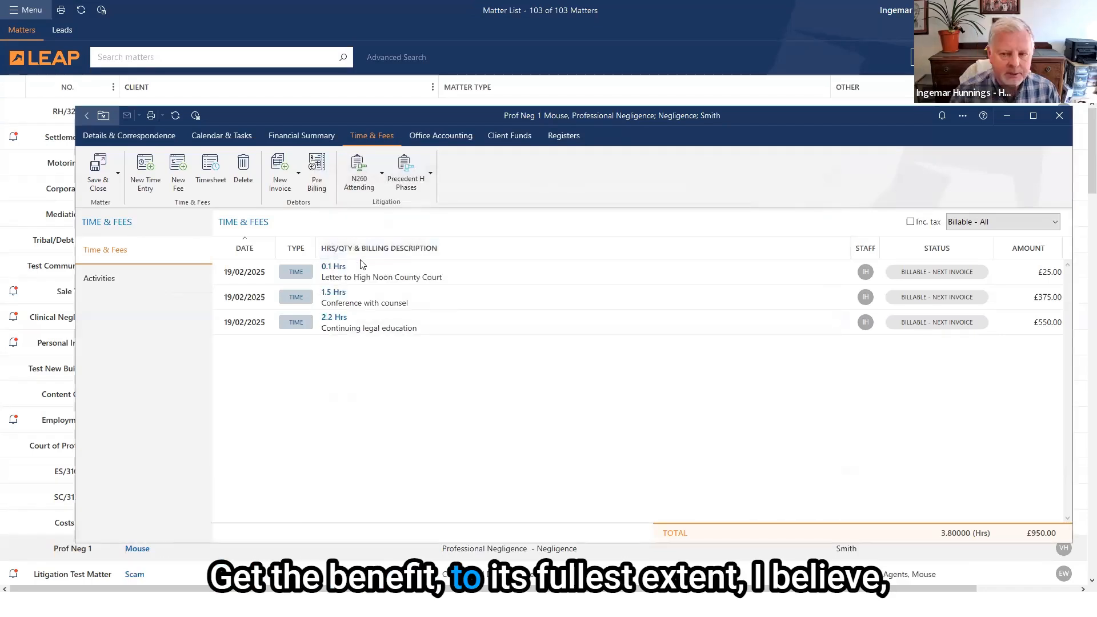
Step: Create a new fee for the matter using the activity code imm
{"action": "left_click", "coordinate": [177, 171]}
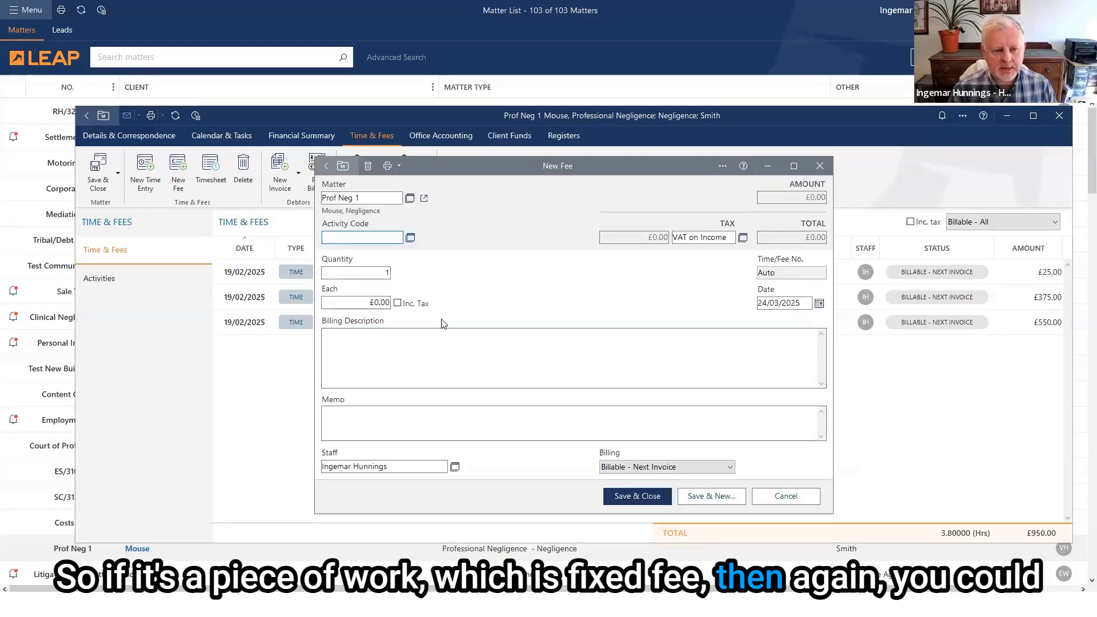
{"action": "left_click", "coordinate": [371, 303]}
{"action": "left_click", "coordinate": [410, 355]}
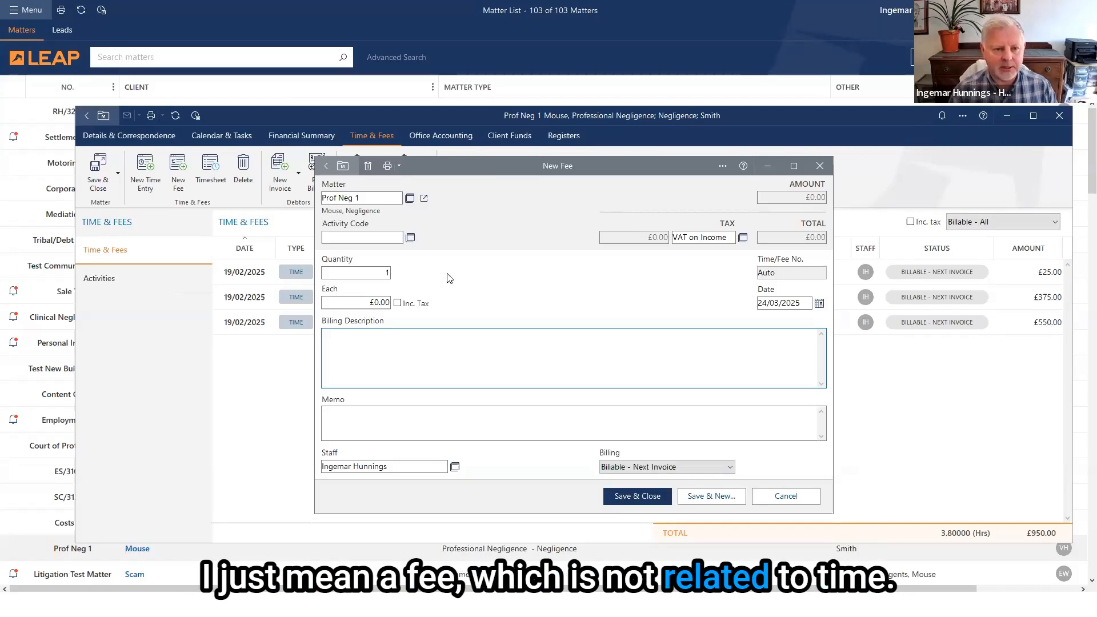
{"action": "left_click", "coordinate": [409, 237]}
{"action": "left_click", "coordinate": [410, 238]}
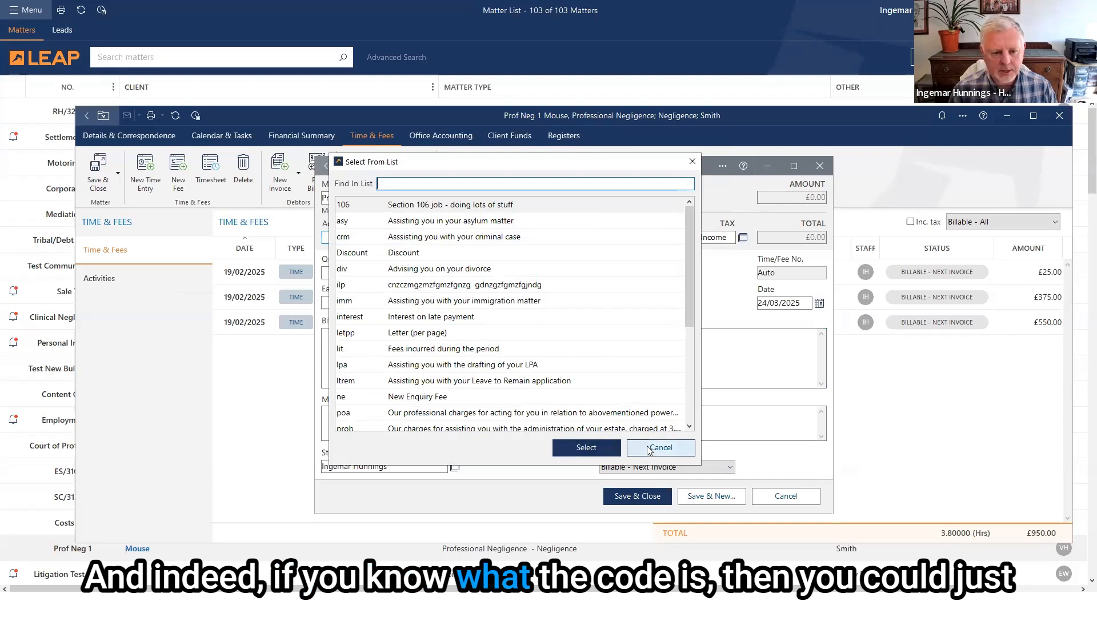
{"action": "scroll", "coordinate": [594, 407], "scroll_direction": "down", "scroll_amount": 1}
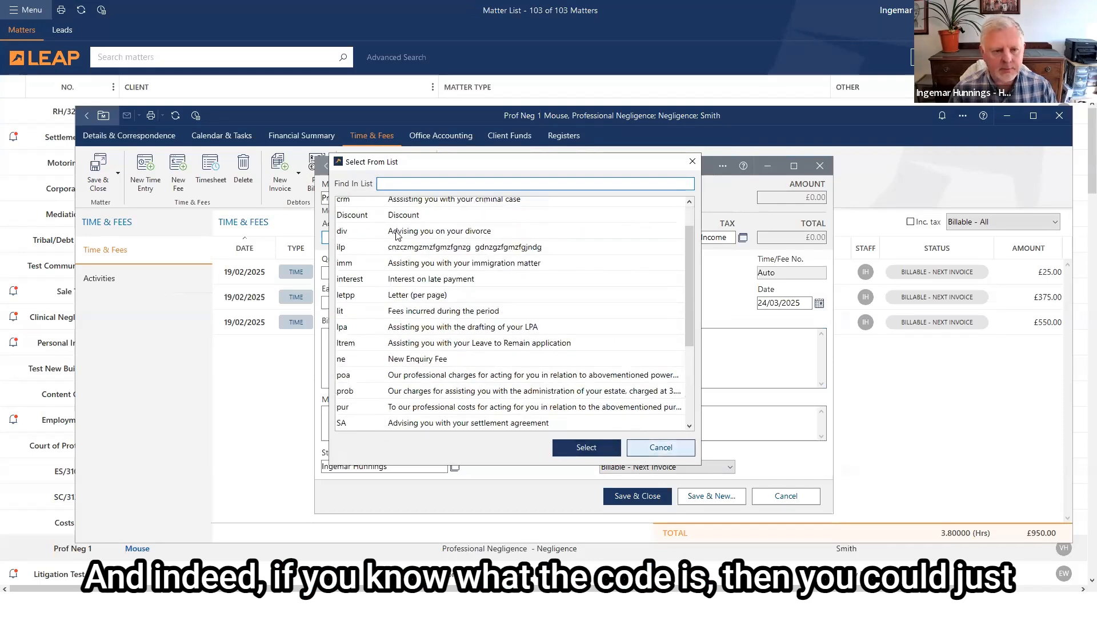
{"action": "key", "text": "Escape"}
{"action": "type", "text": "imm"}
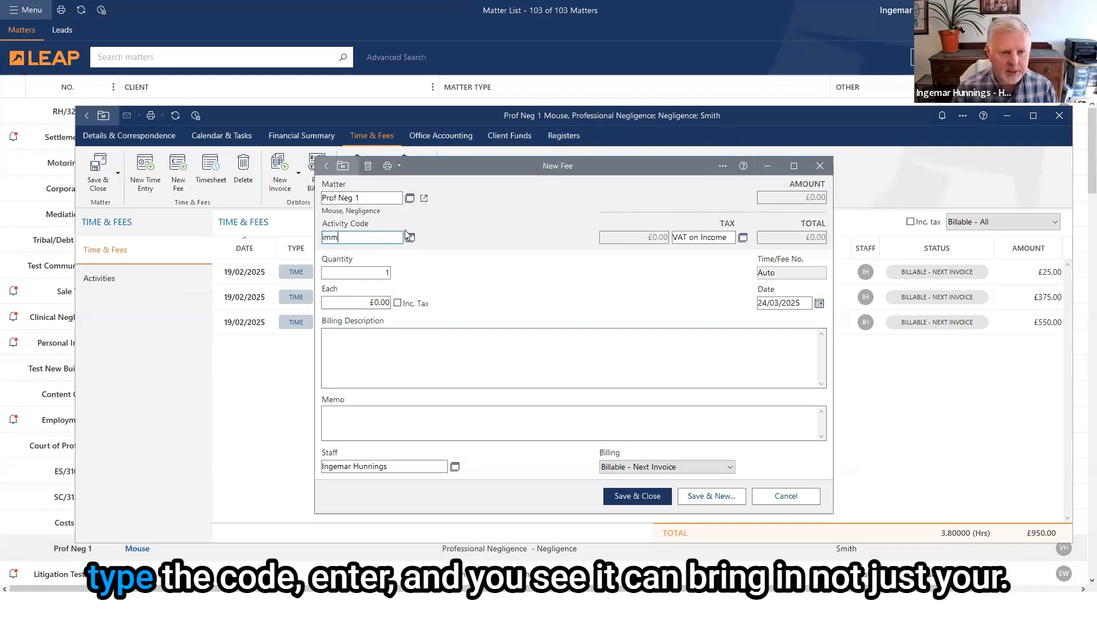
{"action": "key", "text": "Return"}
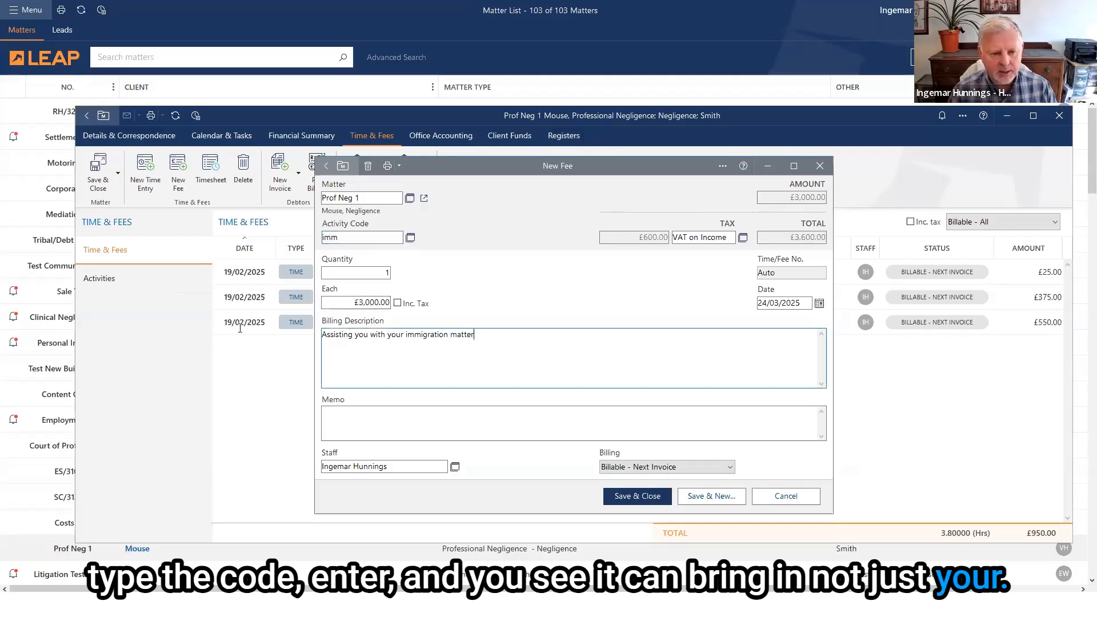
Step: Review the fee's billing description and unit price, and save and close the fee
{"action": "left_click_drag", "start_coordinate": [476, 335], "coordinate": [240, 328]}
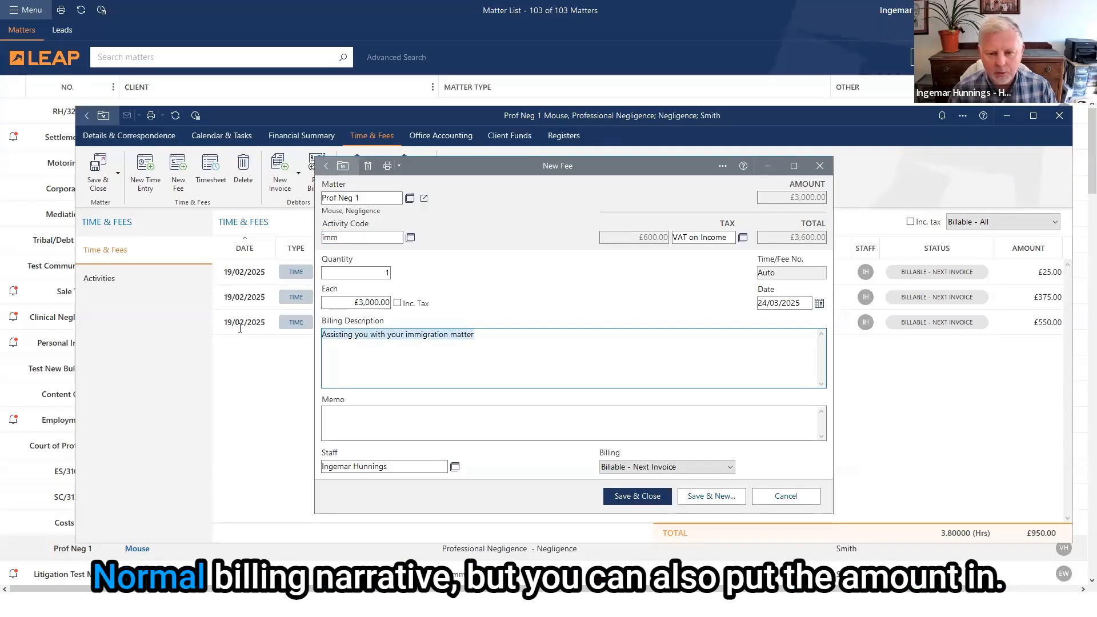
{"action": "left_click", "coordinate": [353, 307]}
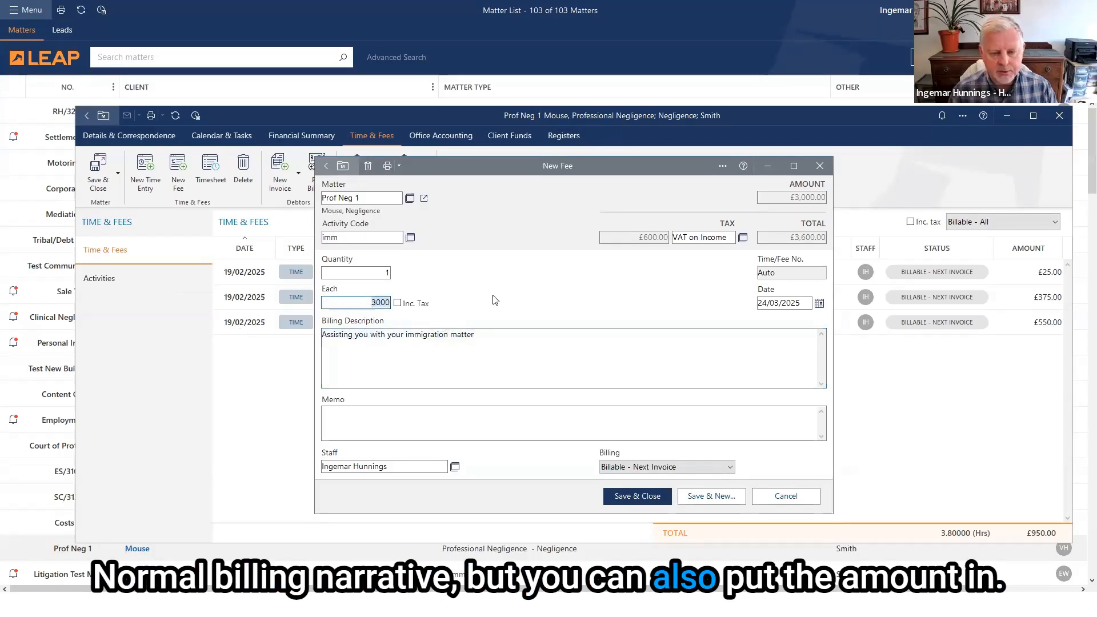
{"action": "left_click", "coordinate": [627, 497]}
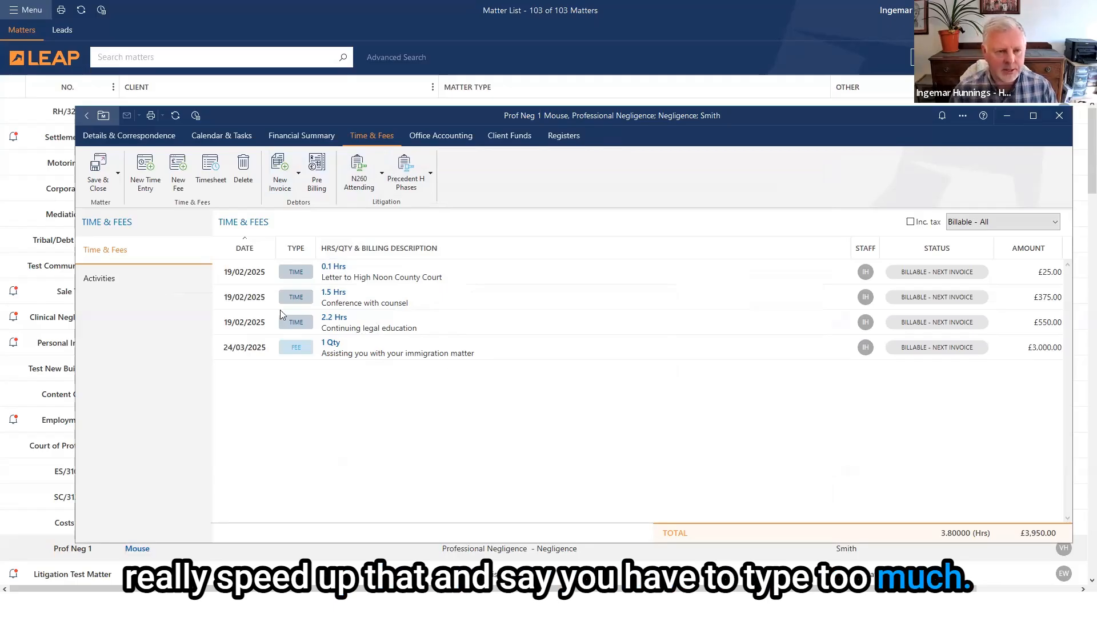
Step: Reopen the immigration fee, look through its list of available activity codes, and close it without changes
{"action": "double_click", "coordinate": [435, 352]}
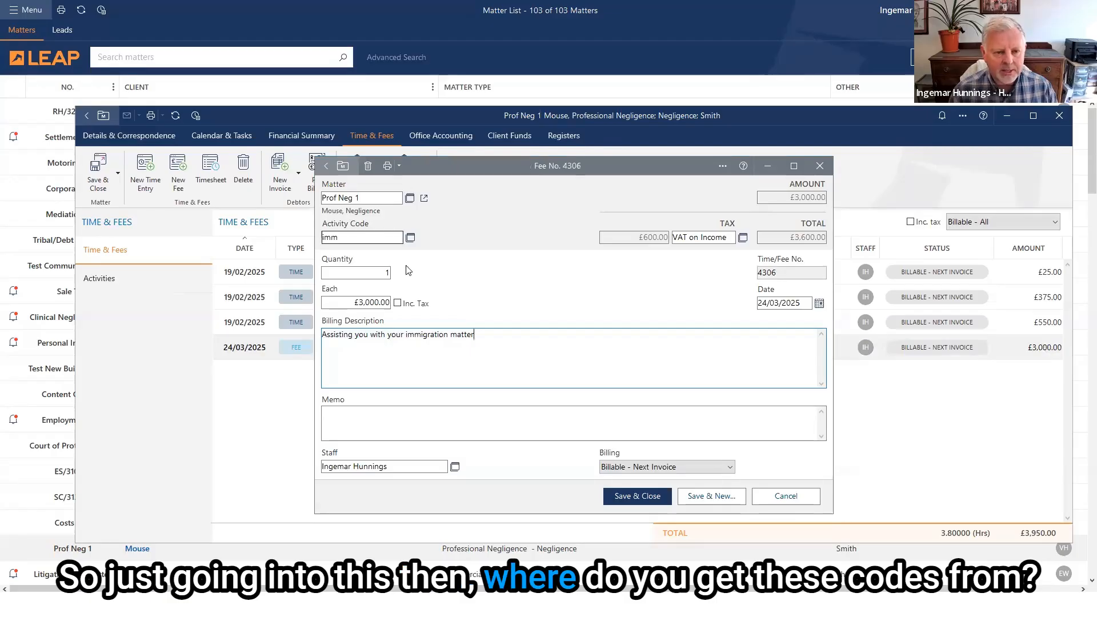
{"action": "left_click", "coordinate": [412, 241]}
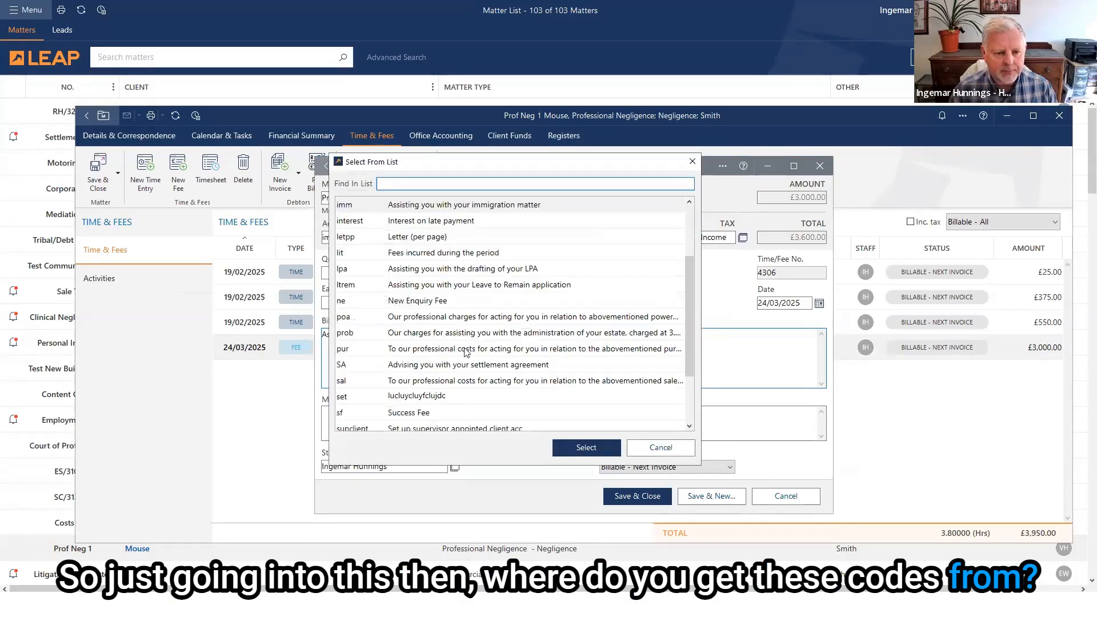
{"action": "left_click", "coordinate": [660, 448]}
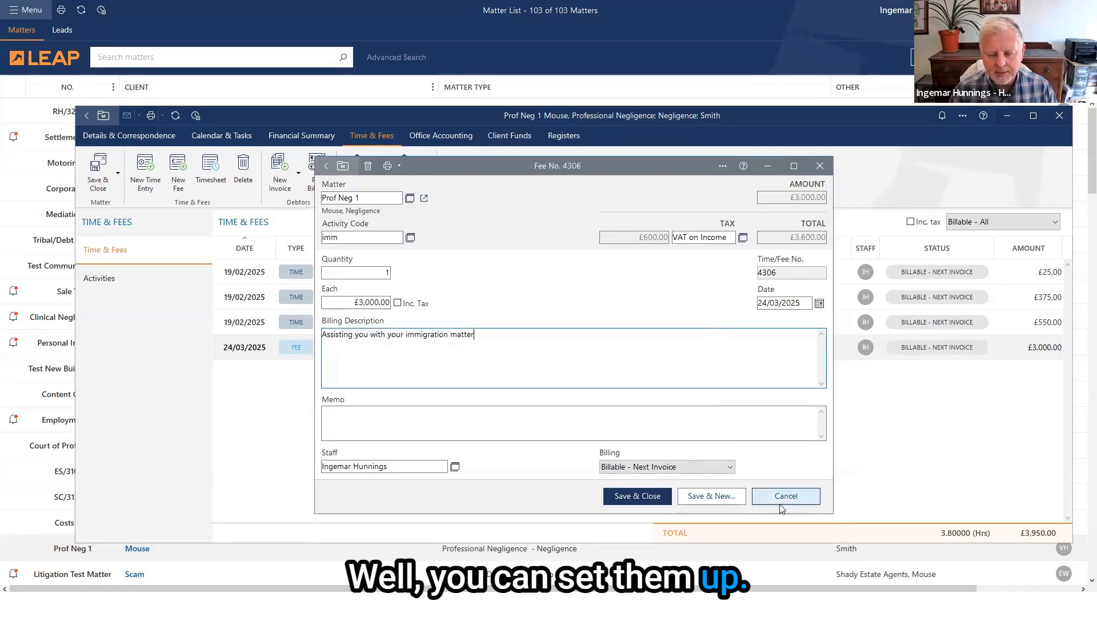
{"action": "key", "text": "Escape"}
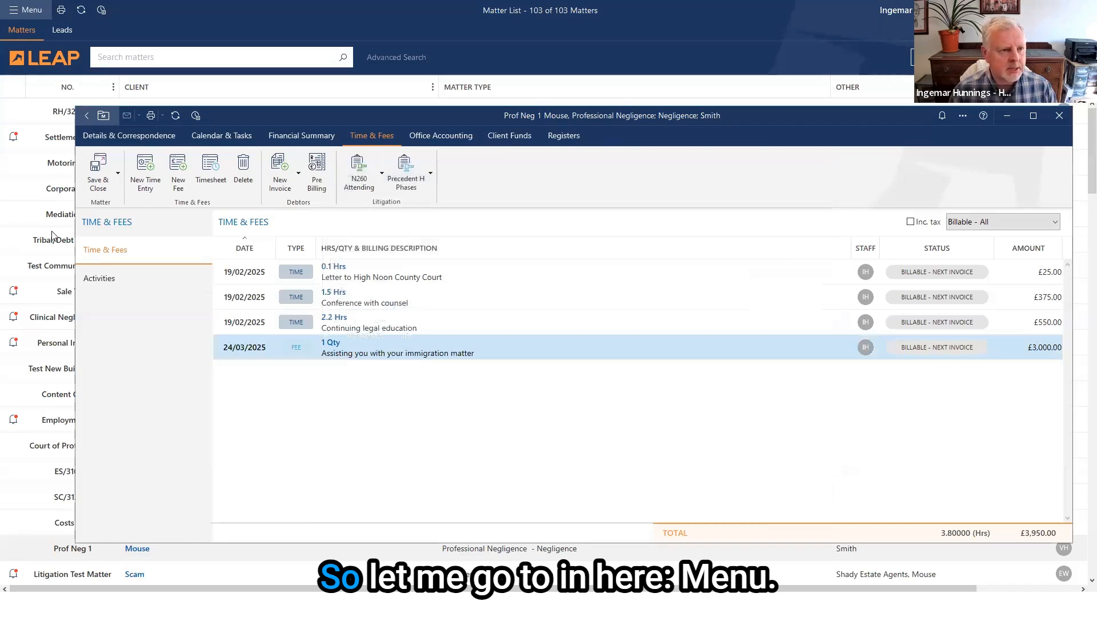
Step: Return to the matter list and open the Application Settings
{"action": "left_click", "coordinate": [152, 13]}
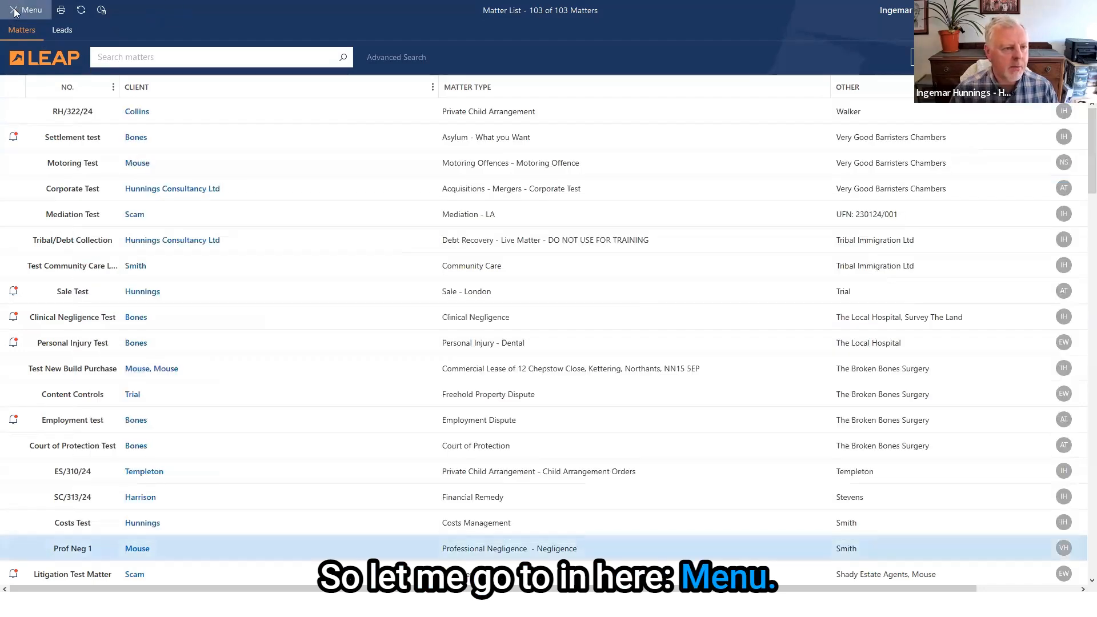
{"action": "left_click", "coordinate": [15, 13]}
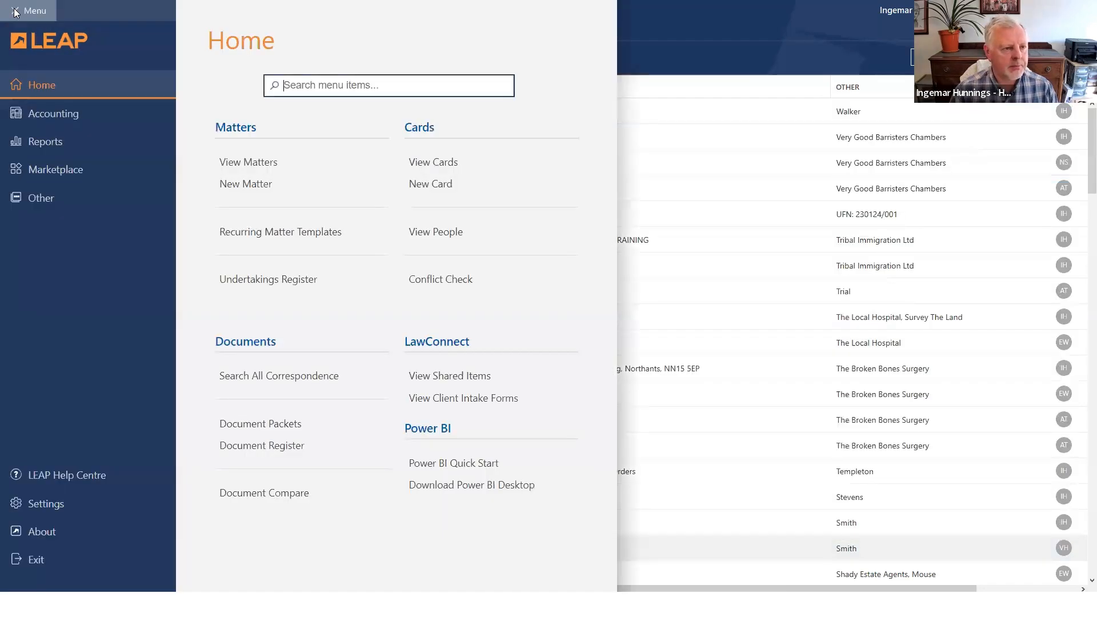
{"action": "left_click", "coordinate": [68, 499]}
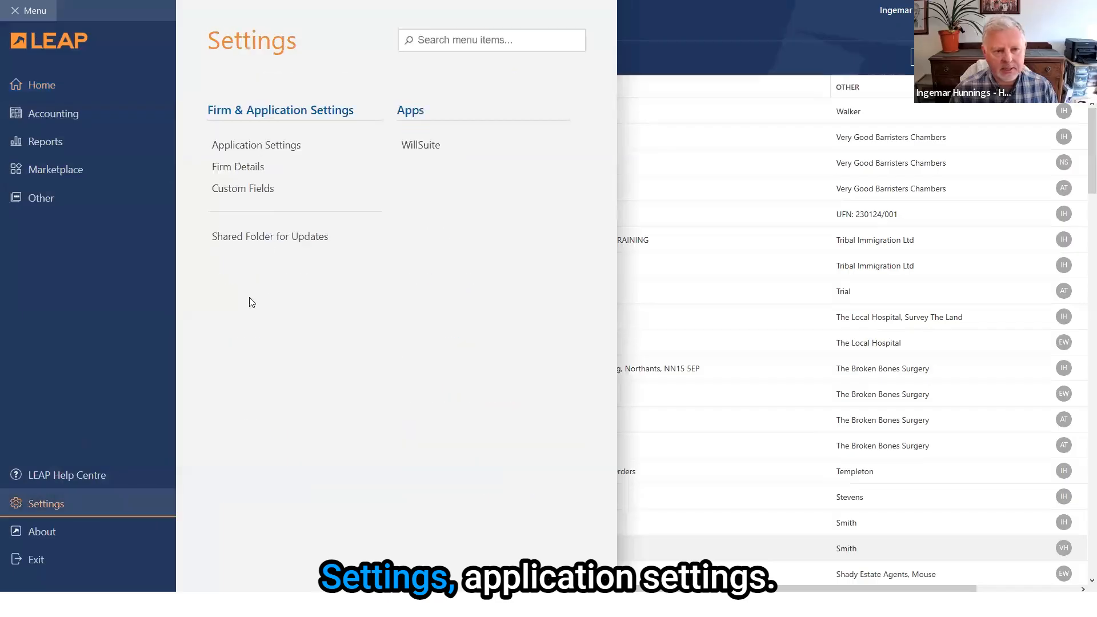
{"action": "left_click", "coordinate": [287, 150]}
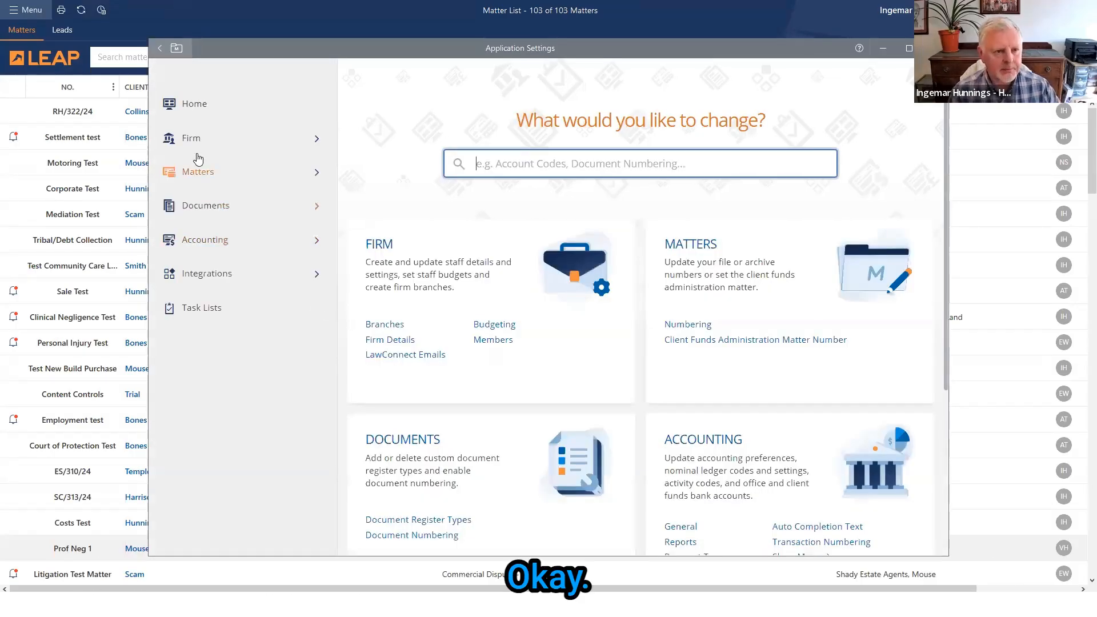
Step: Show the Time & Fees activity codes in the accounting settings
{"action": "left_click", "coordinate": [219, 241]}
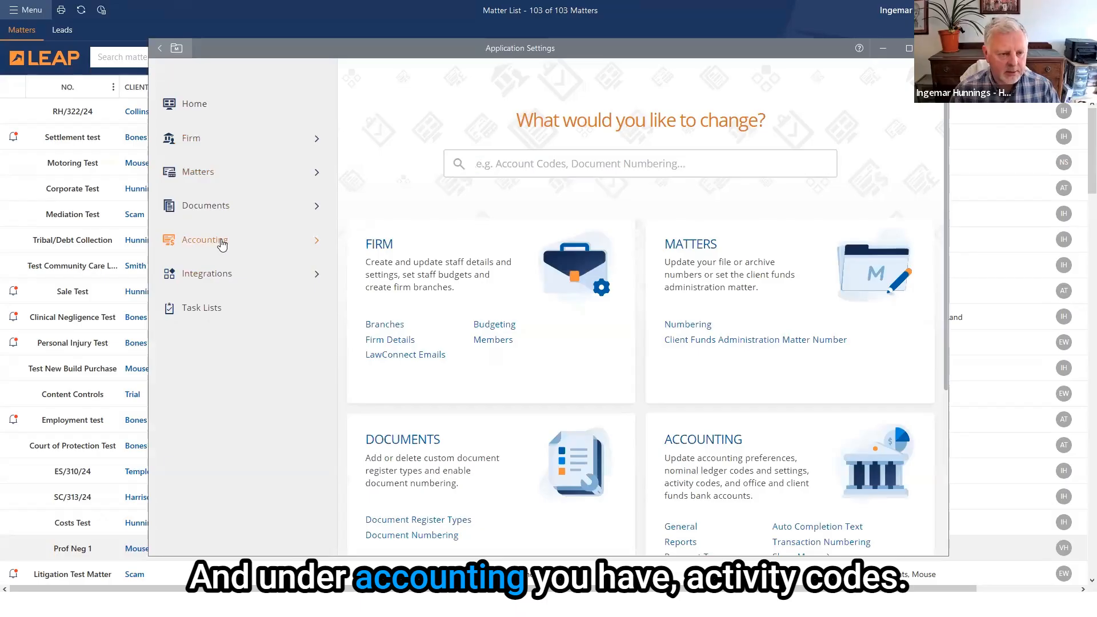
{"action": "scroll", "coordinate": [228, 320], "scroll_direction": "down", "scroll_amount": 5}
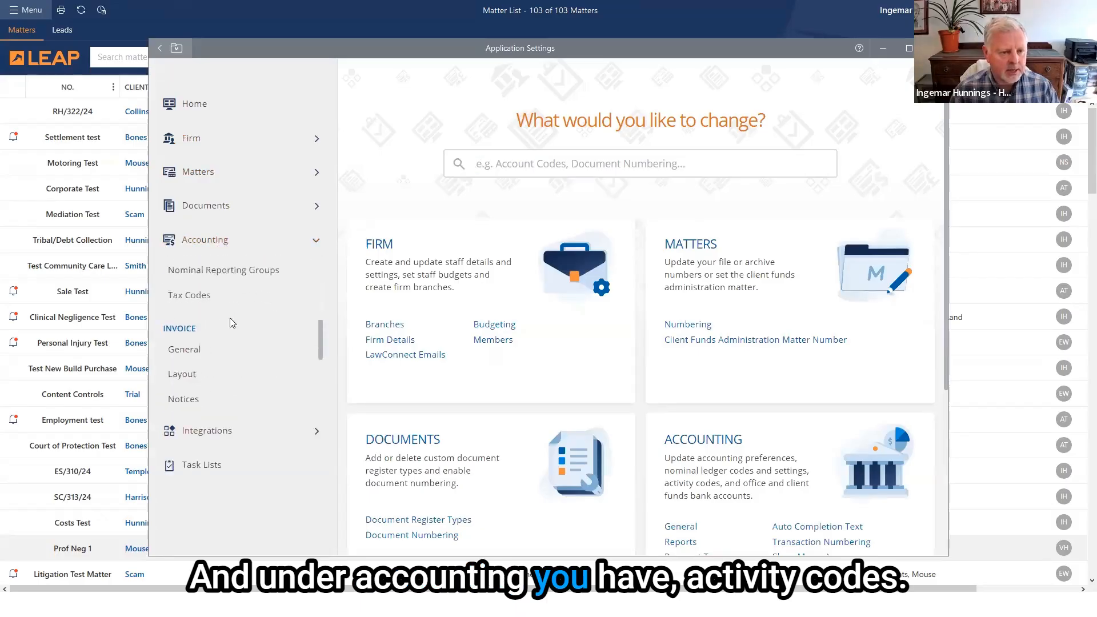
{"action": "scroll", "coordinate": [231, 323], "scroll_direction": "up", "scroll_amount": 1}
{"action": "scroll", "coordinate": [231, 323], "scroll_direction": "down", "scroll_amount": 4}
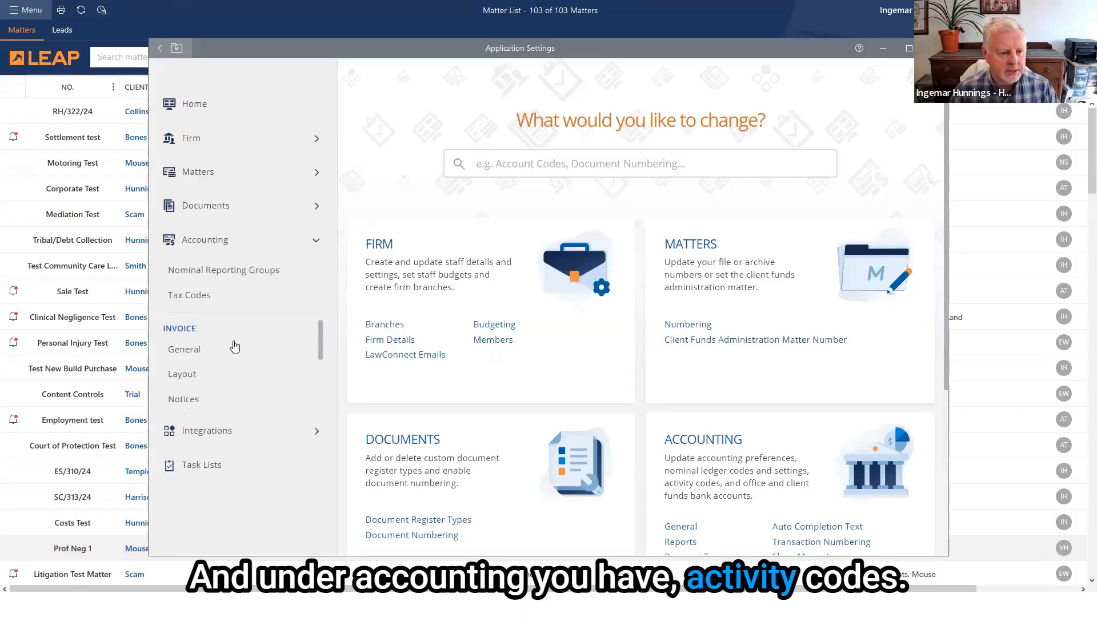
{"action": "scroll", "coordinate": [208, 375], "scroll_direction": "down", "scroll_amount": 1}
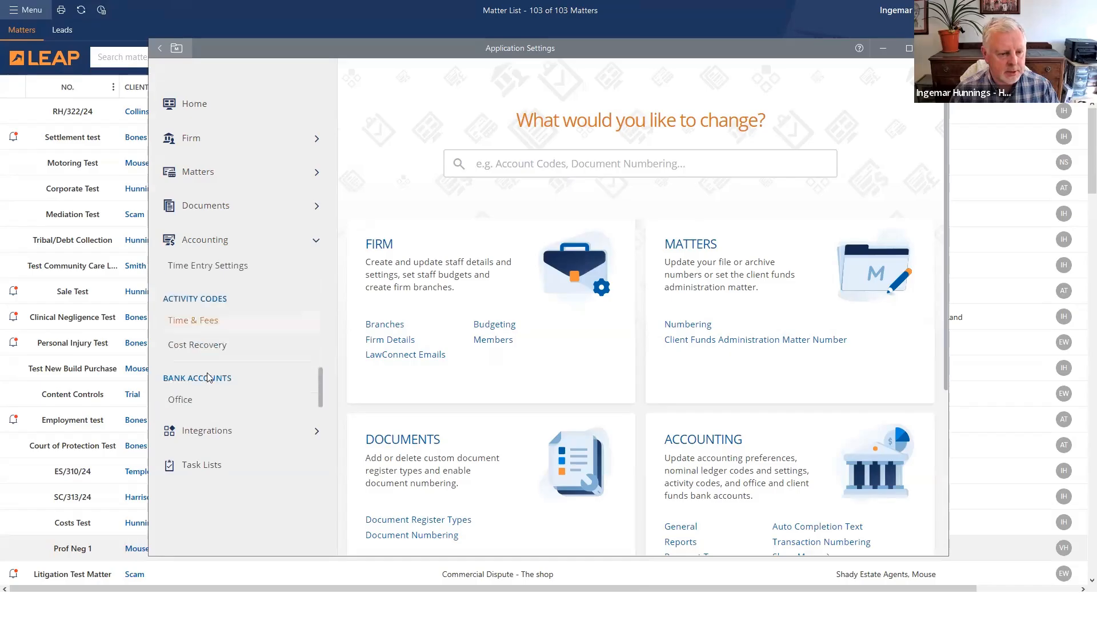
{"action": "left_click", "coordinate": [188, 323]}
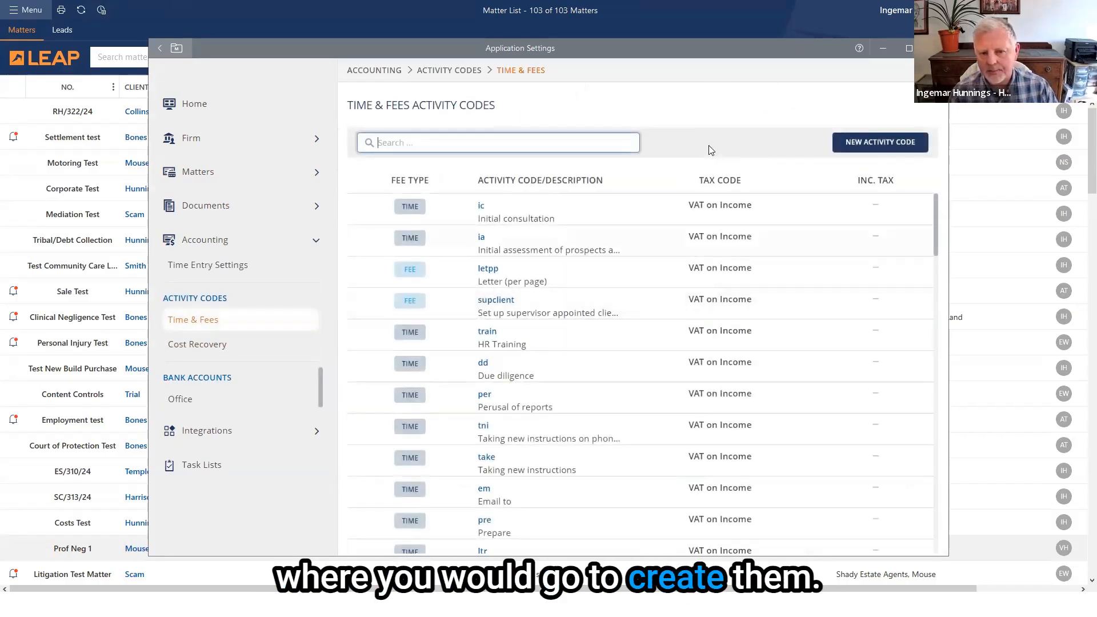
Step: Start a new activity code of type Fee with the code T1
{"action": "left_click", "coordinate": [846, 150]}
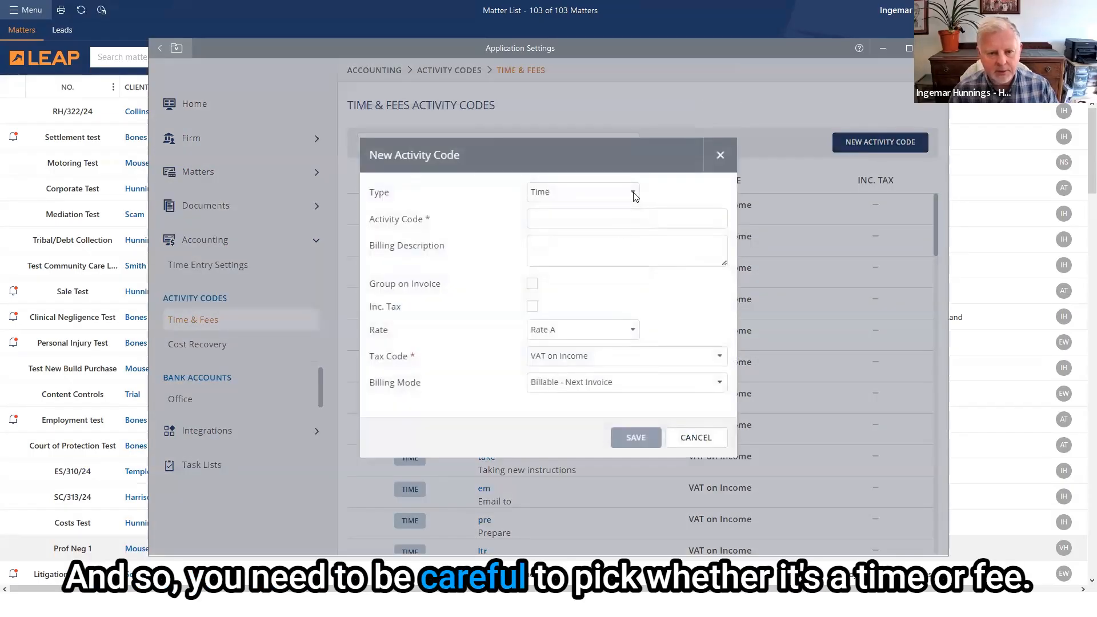
{"action": "left_click", "coordinate": [632, 195]}
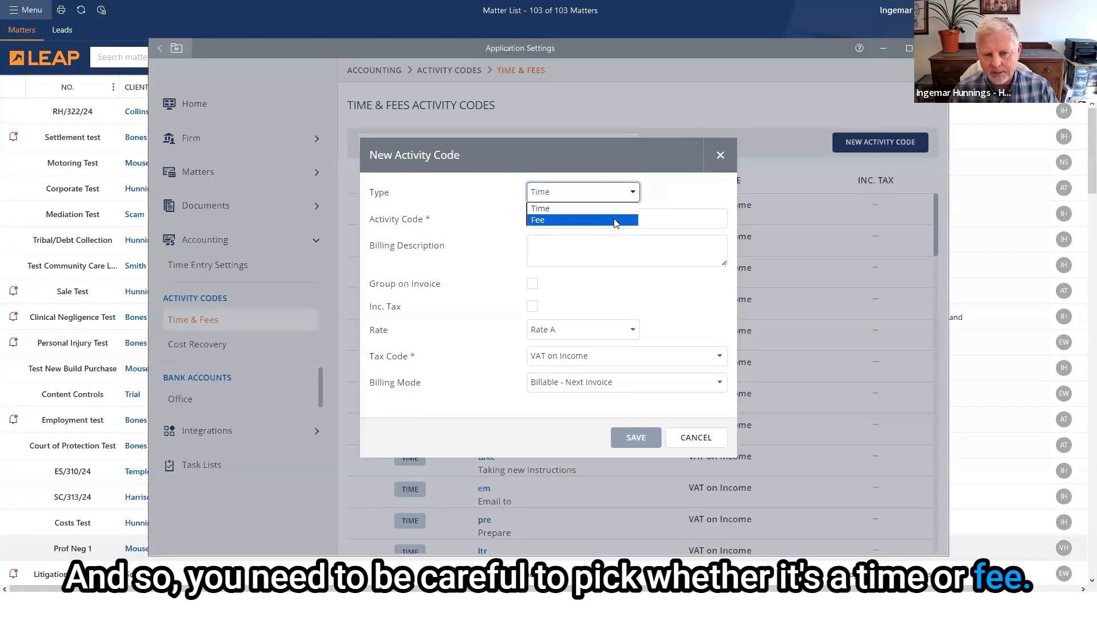
{"action": "left_click", "coordinate": [616, 222]}
{"action": "left_click", "coordinate": [581, 224]}
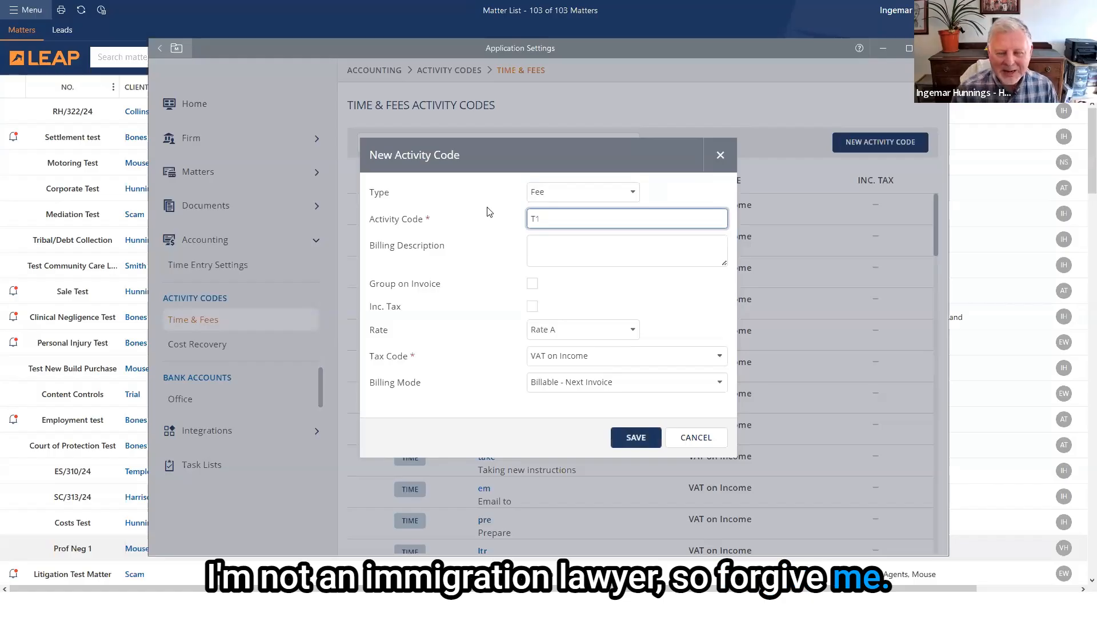
{"action": "type", "text": "1"}
Step: Enter the billing description "Assisting you with your Tier 1 immigration application" for the new activity code
{"action": "left_click", "coordinate": [581, 248]}
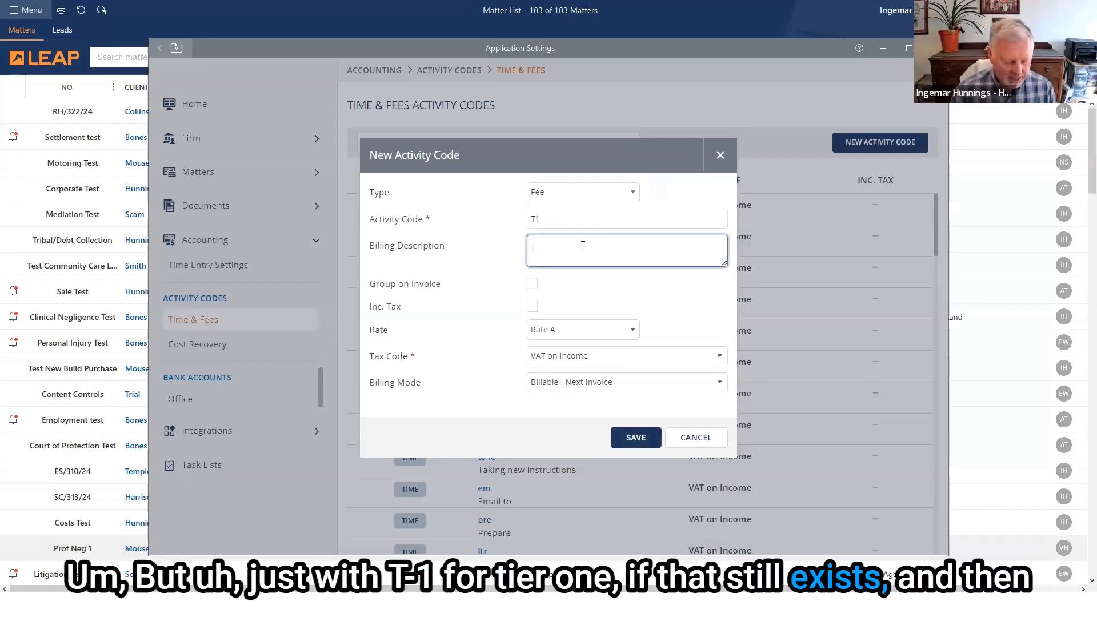
{"action": "type", "text": "Assisti"}
{"action": "type", "text": "ng "}
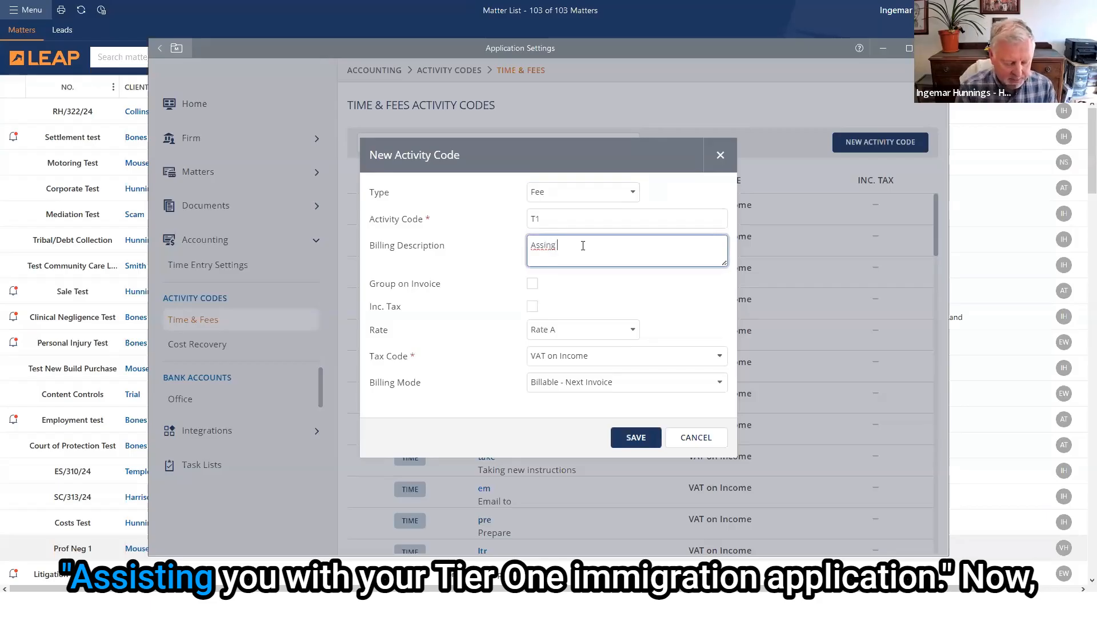
{"action": "type", "text": "you with your Tier 1"}
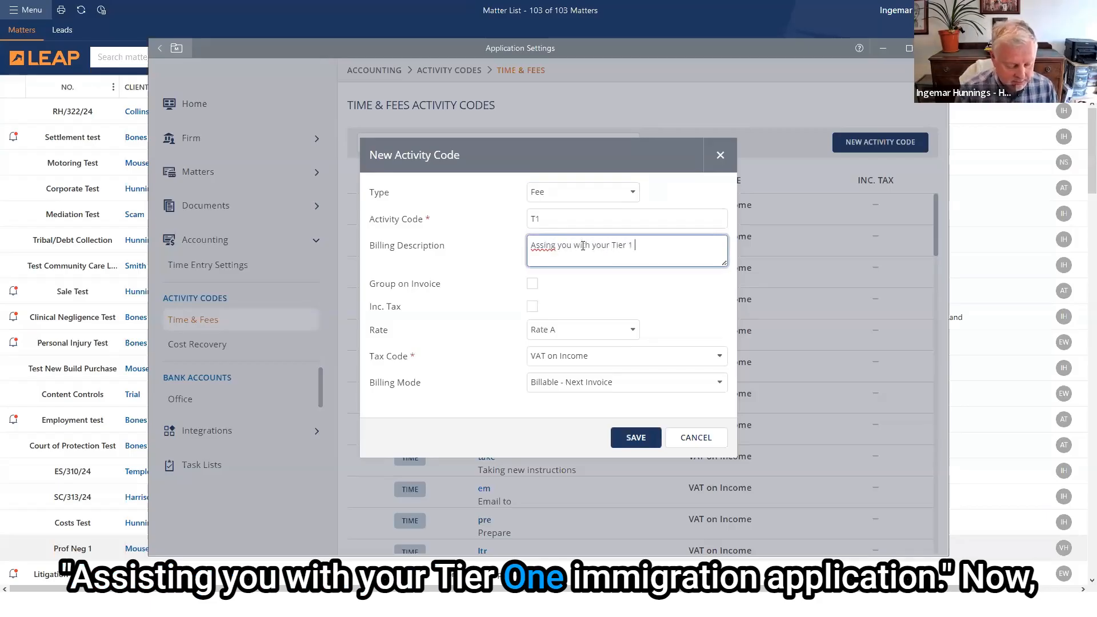
{"action": "type", "text": " imm"}
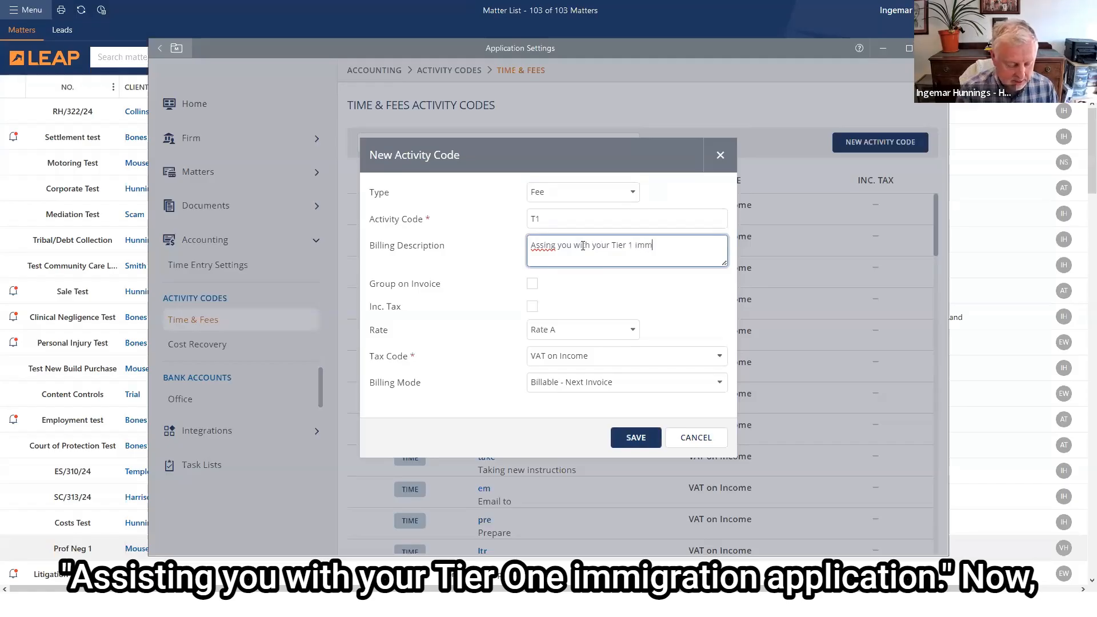
{"action": "type", "text": "igration"}
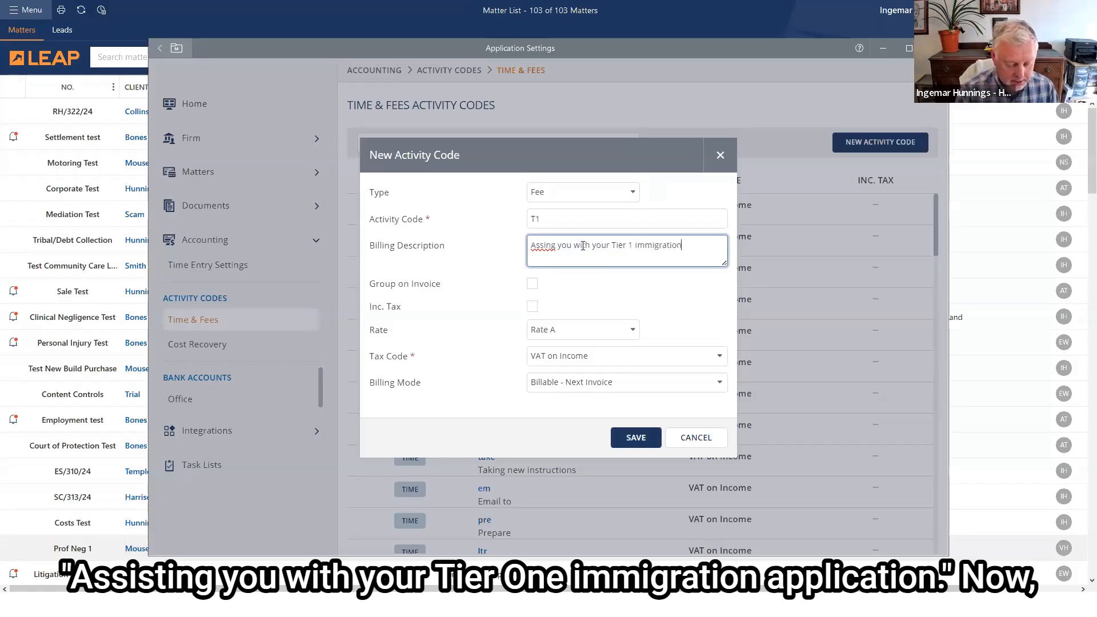
{"action": "type", "text": " application"}
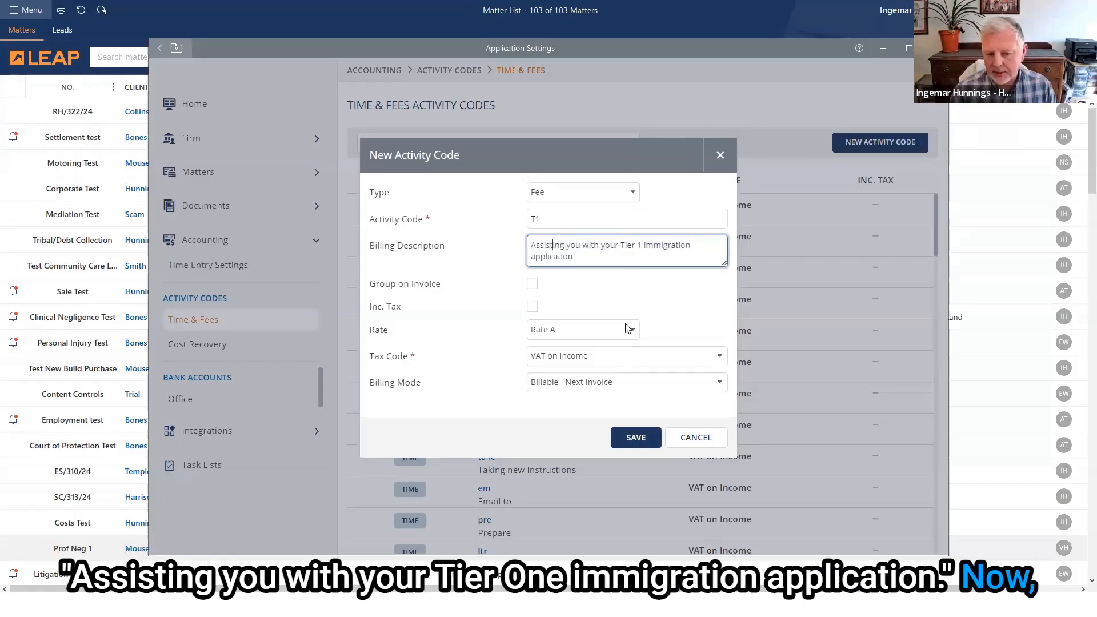
Step: Set the rate to None and the amount rate to 1750, and try to save the activity code
{"action": "left_click", "coordinate": [633, 330]}
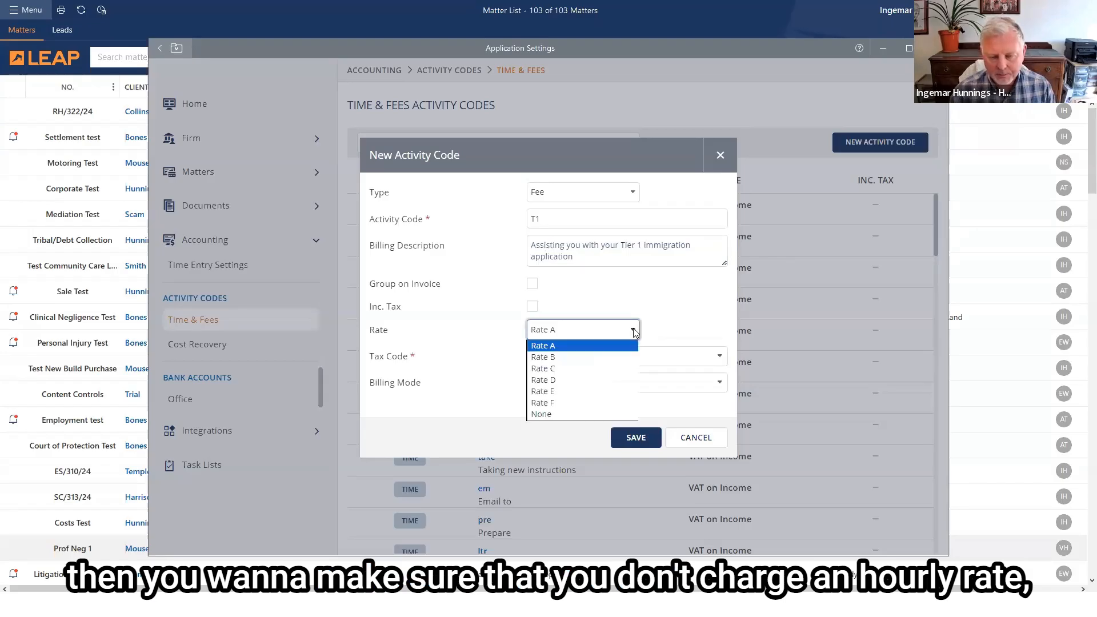
{"action": "left_click", "coordinate": [546, 414]}
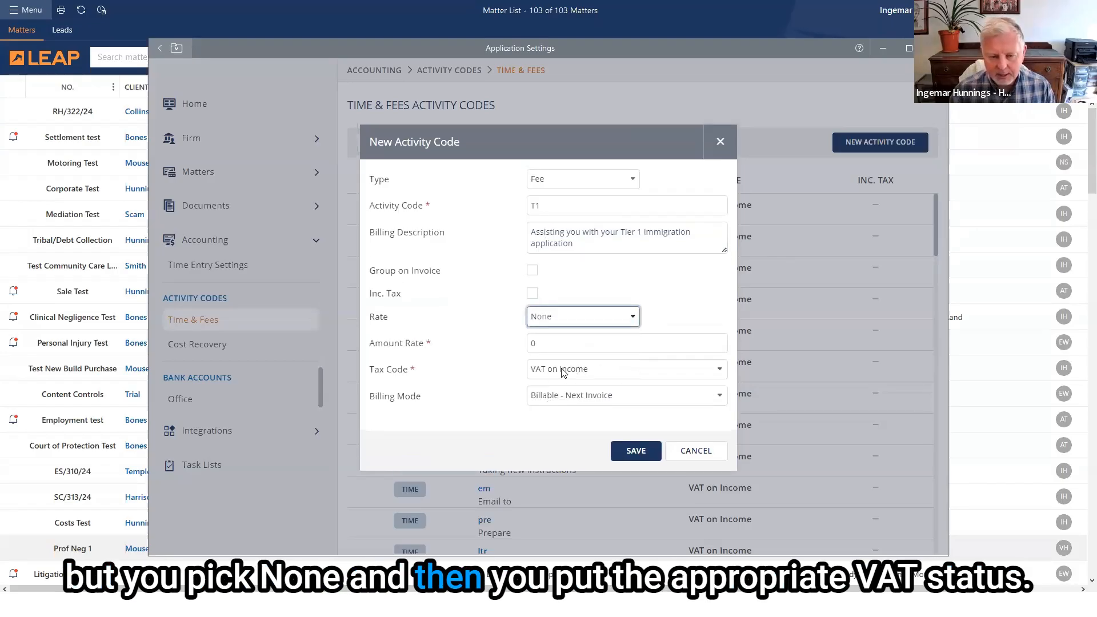
{"action": "left_click", "coordinate": [540, 340]}
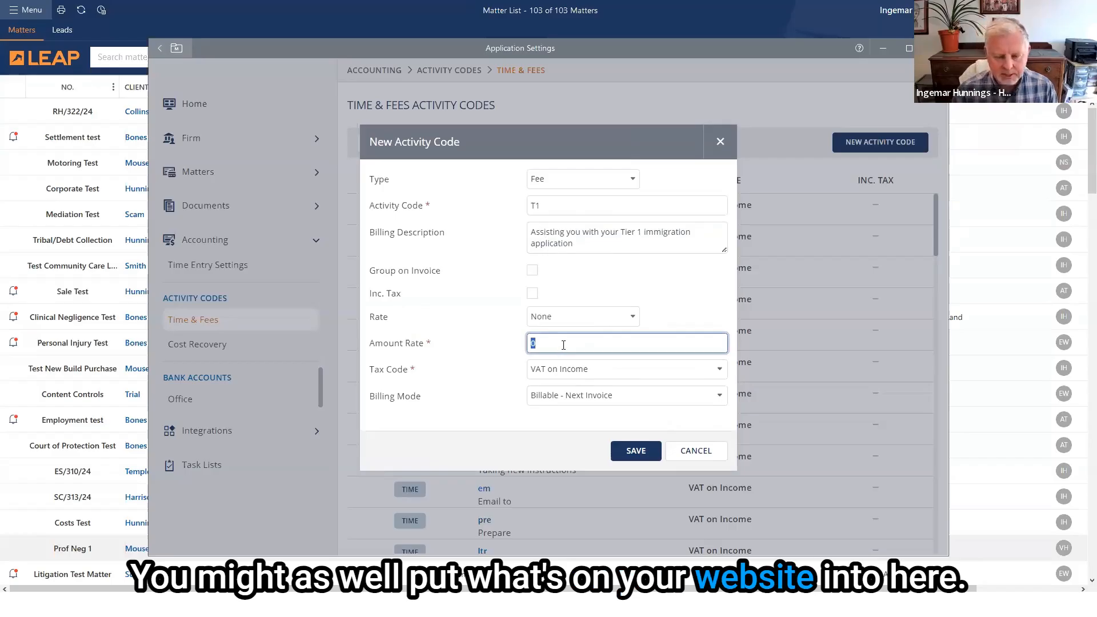
{"action": "type", "text": "1750"}
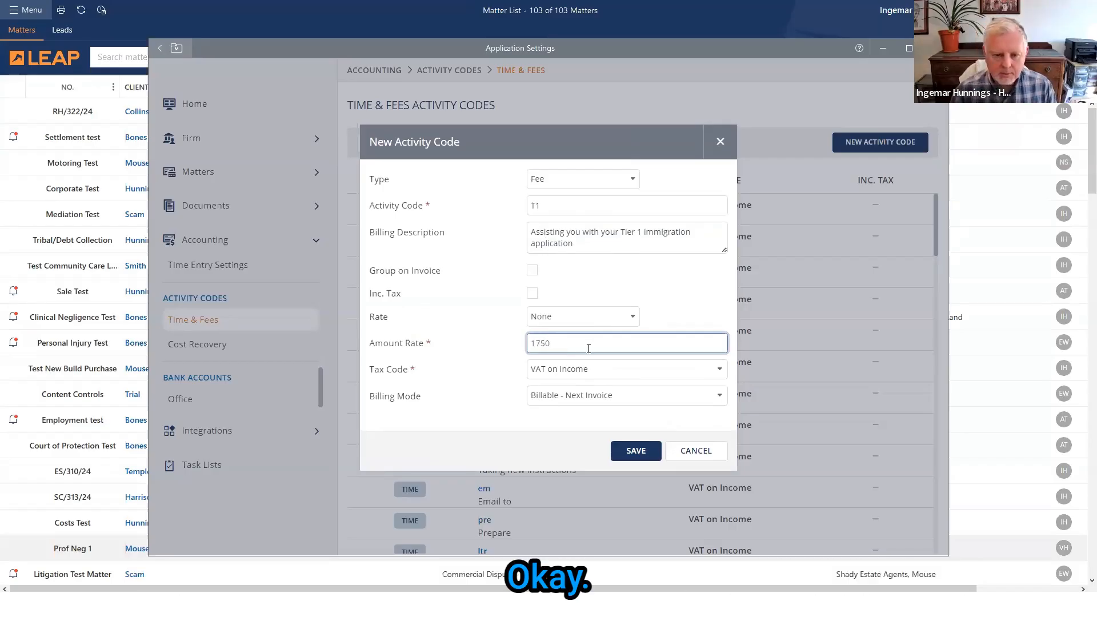
{"action": "left_click", "coordinate": [639, 452]}
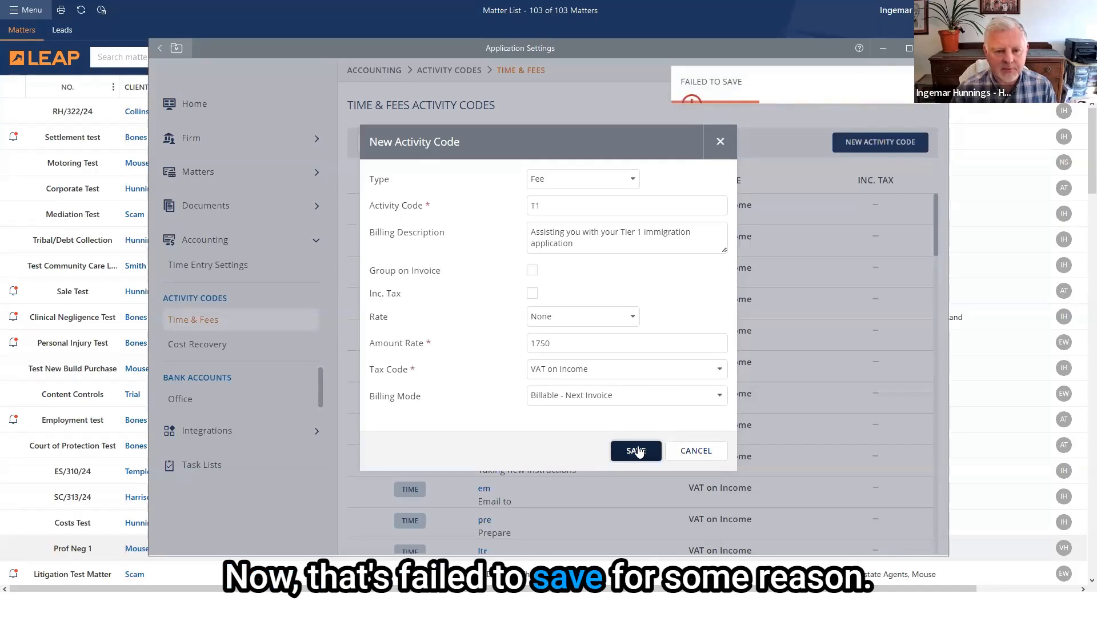
Step: Change the activity code to T2 and try to save it
{"action": "left_click", "coordinate": [551, 204]}
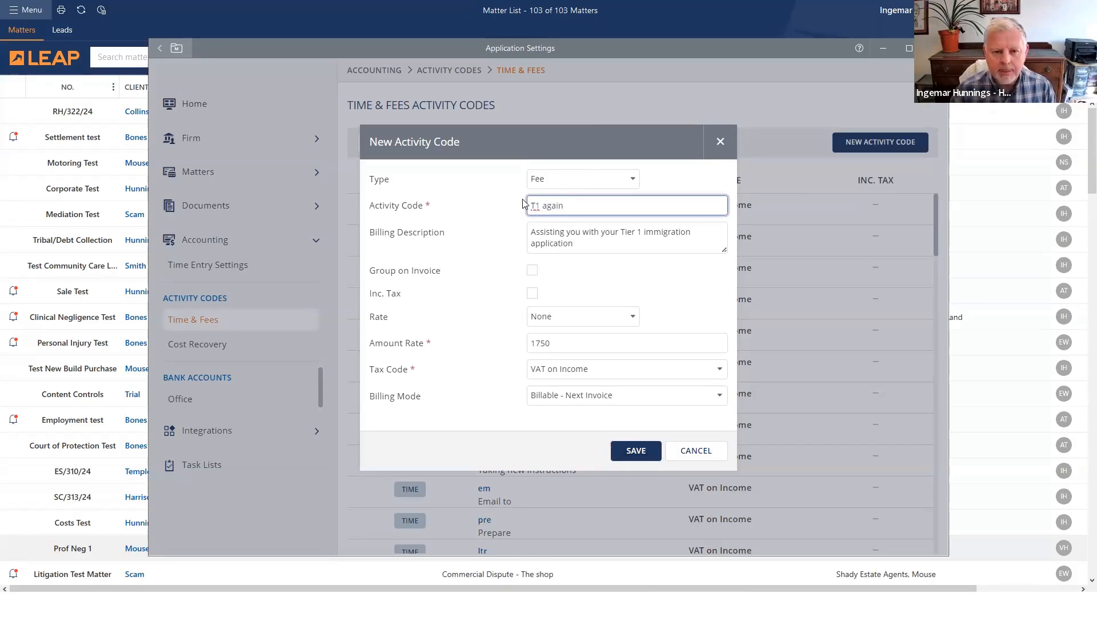
{"action": "key", "text": "BackSpace"}
{"action": "type", "text": "2"}
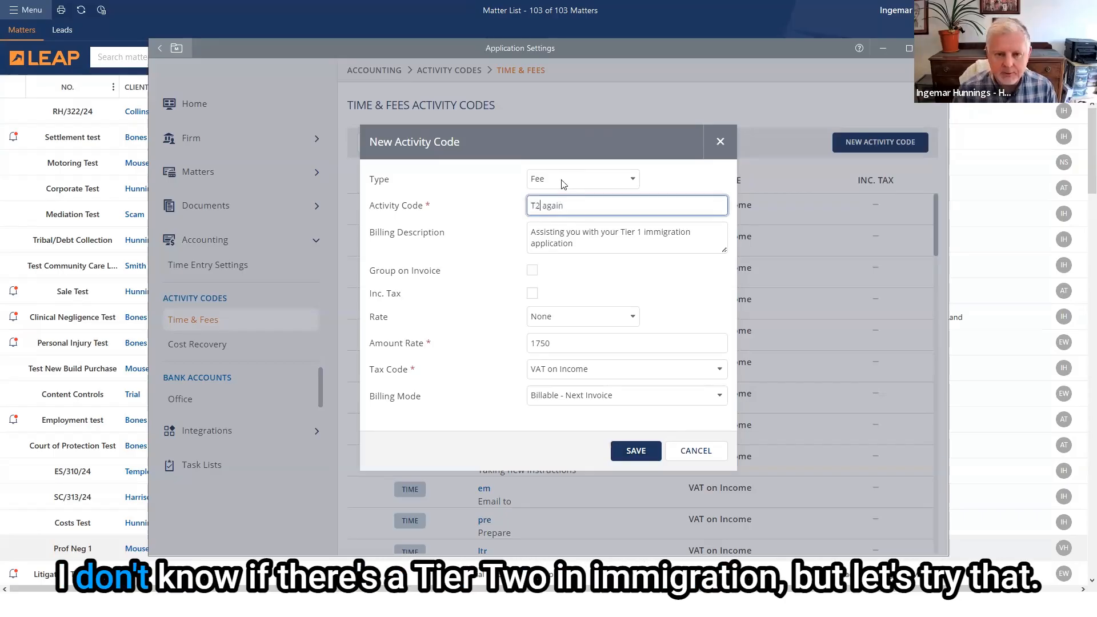
{"action": "left_click_drag", "start_coordinate": [618, 208], "coordinate": [618, 205]}
{"action": "key", "text": "BackSpace"}
{"action": "left_click", "coordinate": [607, 451]}
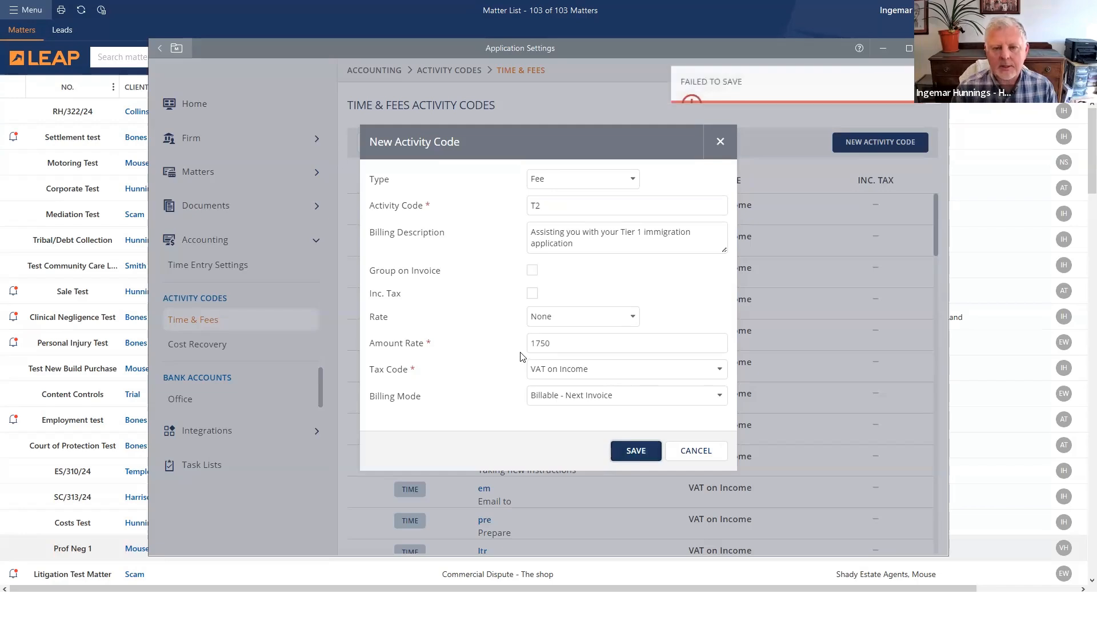
Step: Extend the activity code to "T2 again" and save it
{"action": "left_click", "coordinate": [550, 203]}
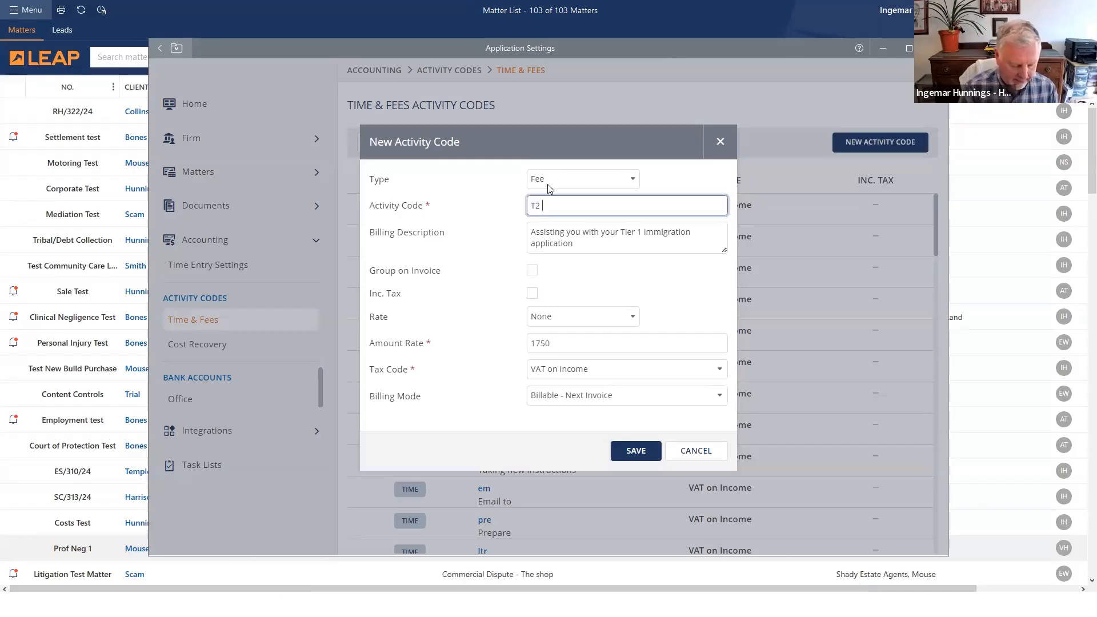
{"action": "left_click", "coordinate": [637, 451]}
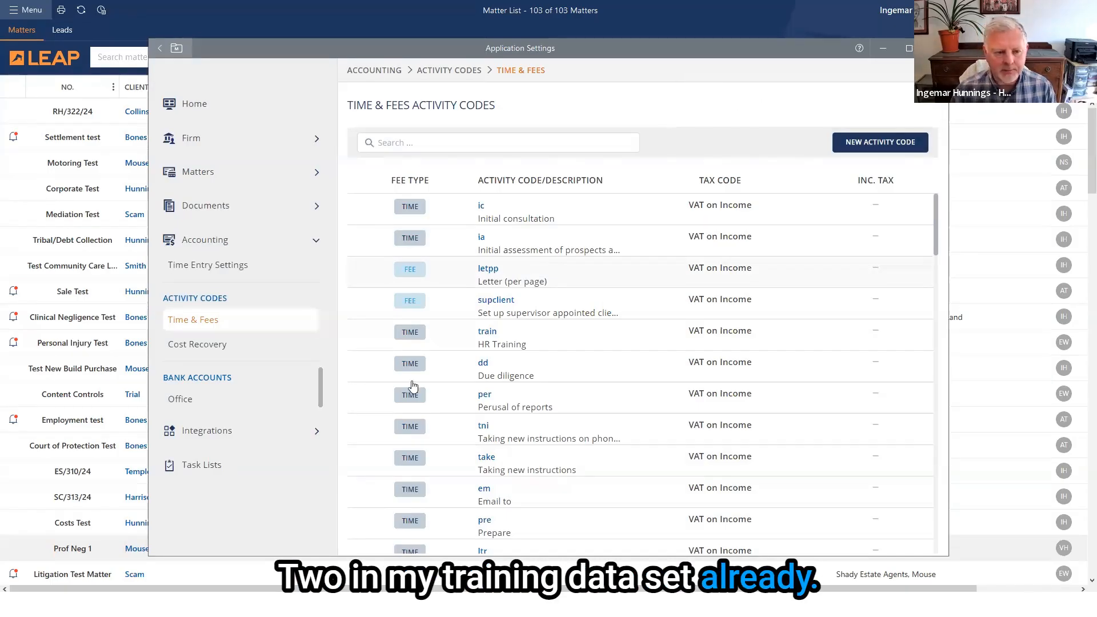
Step: Open the existing poa fee activity code, enlarge its billing description to read it, and close it without changes
{"action": "left_click_drag", "start_coordinate": [935, 227], "coordinate": [920, 267]}
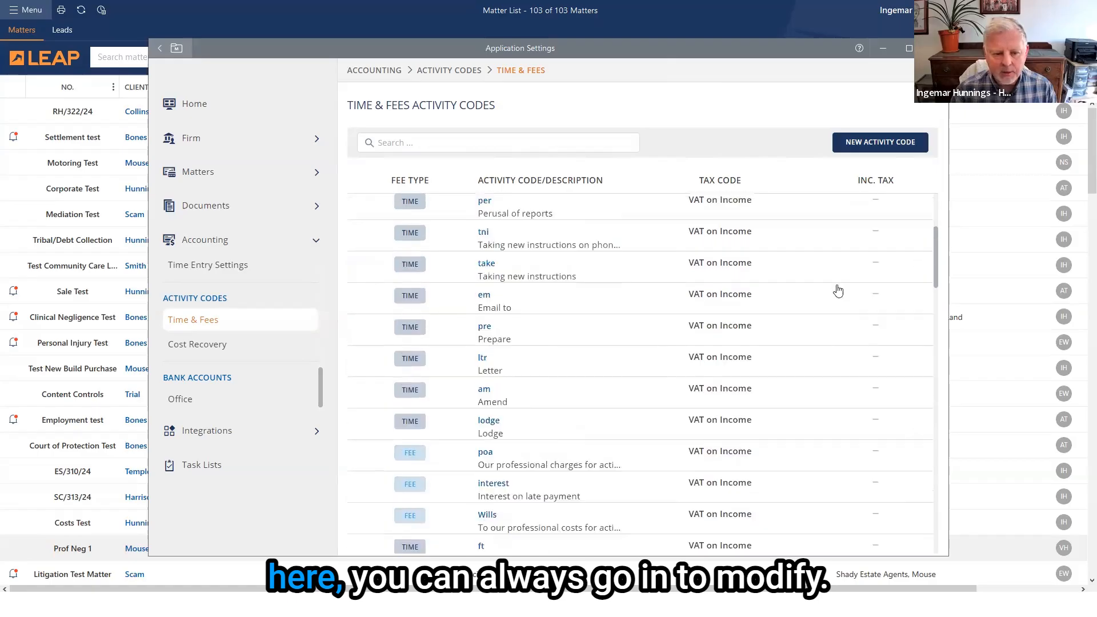
{"action": "left_click", "coordinate": [552, 457]}
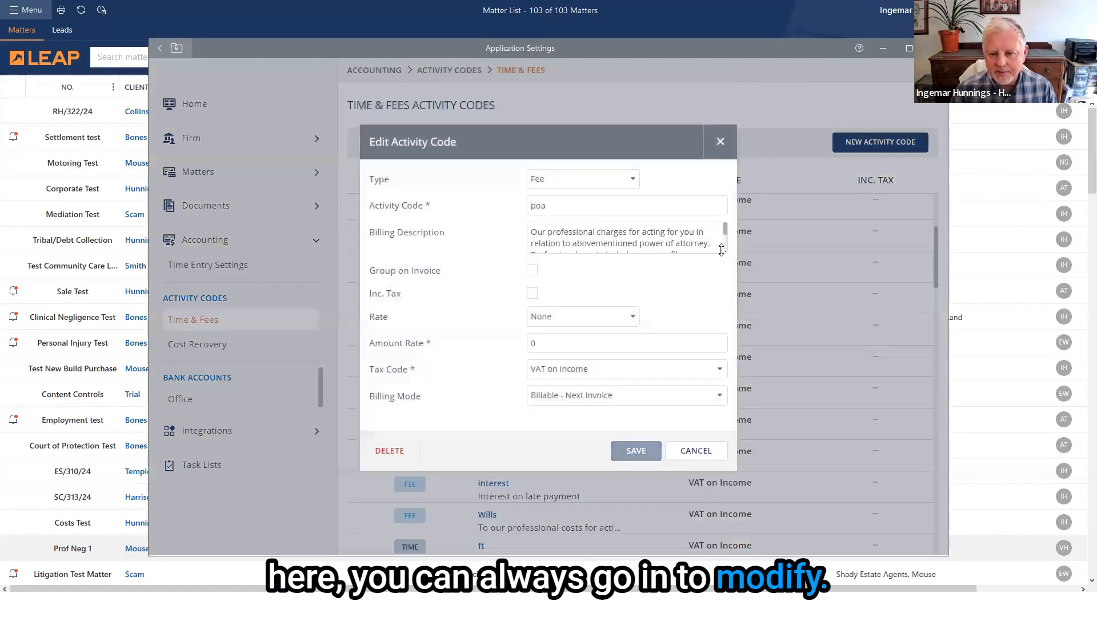
{"action": "left_click_drag", "start_coordinate": [724, 292], "coordinate": [726, 267]}
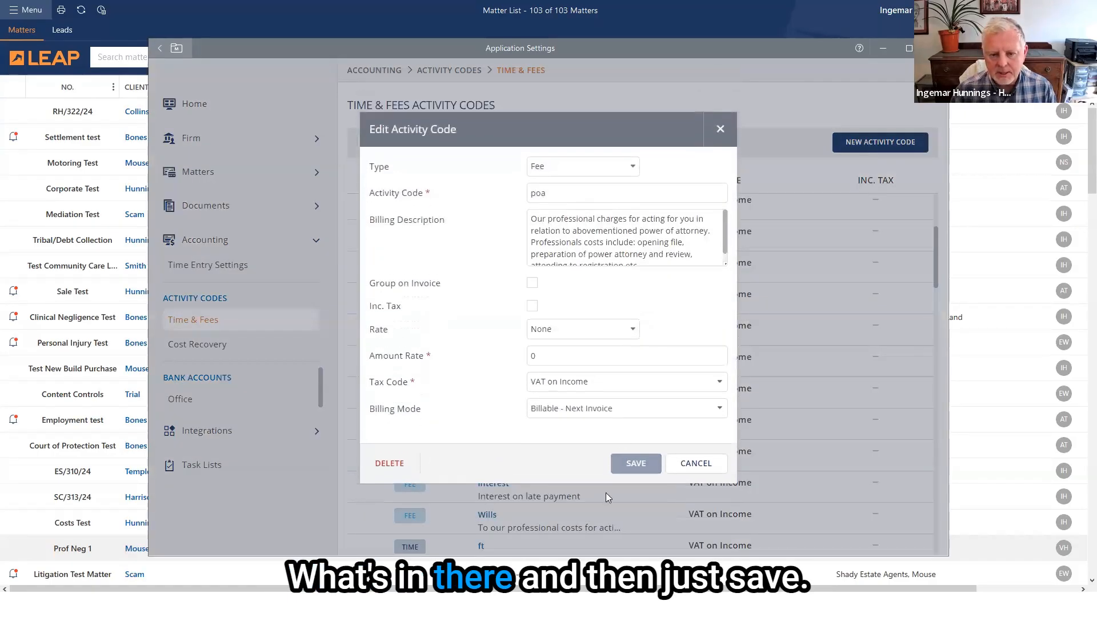
{"action": "left_click", "coordinate": [700, 464]}
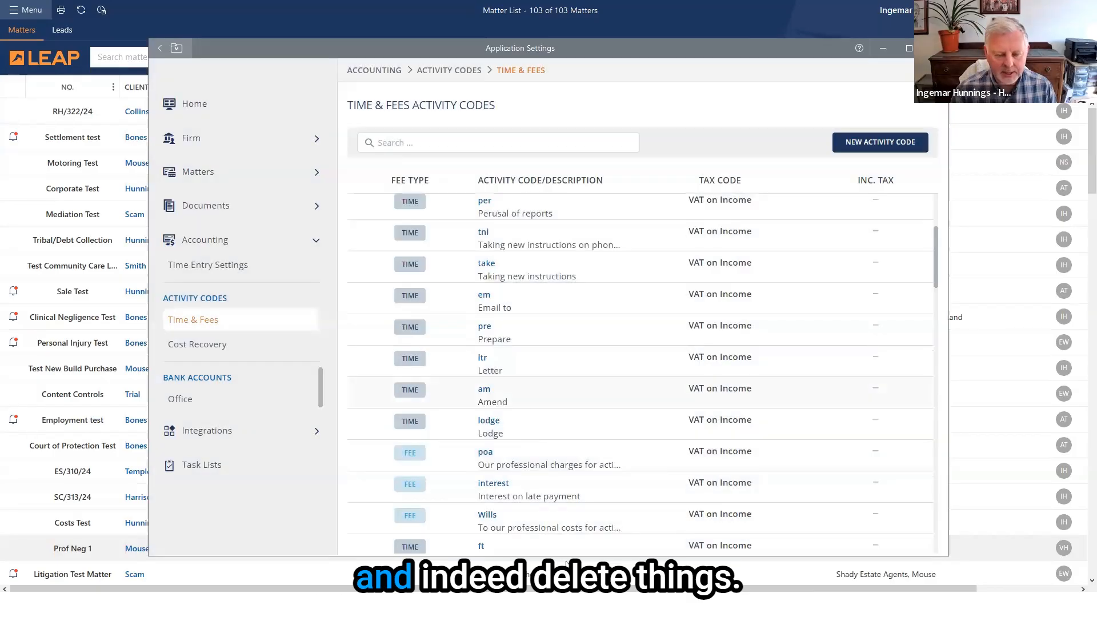
Step: Return to the Prof Neg 1 matter's Time & Fees and start a new fee
{"action": "mouse_move", "coordinate": [657, 611]}
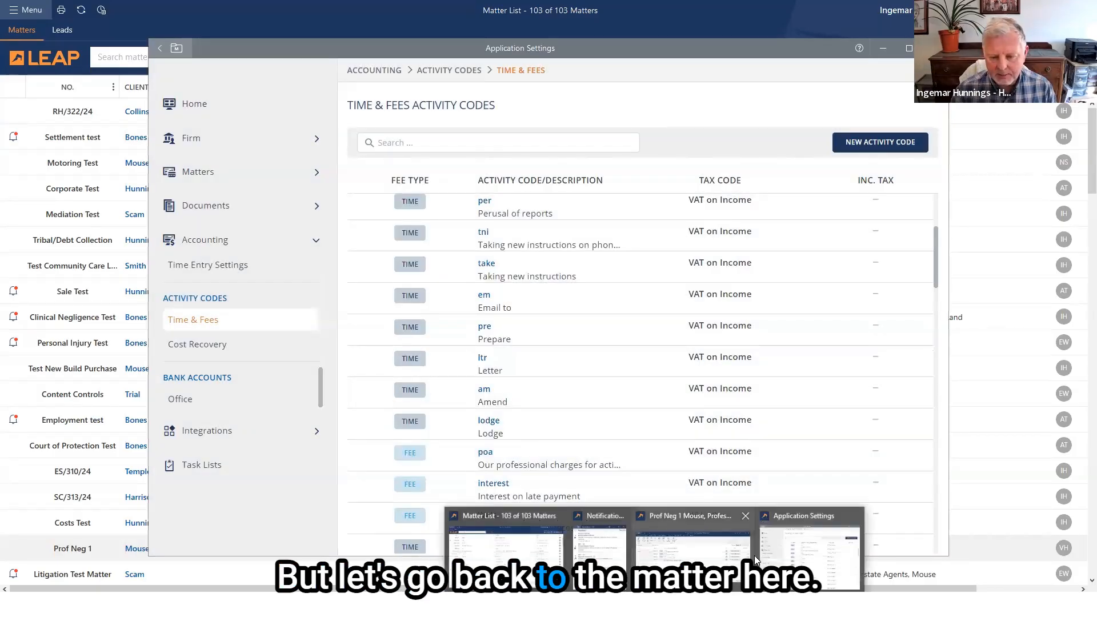
{"action": "left_click", "coordinate": [719, 559]}
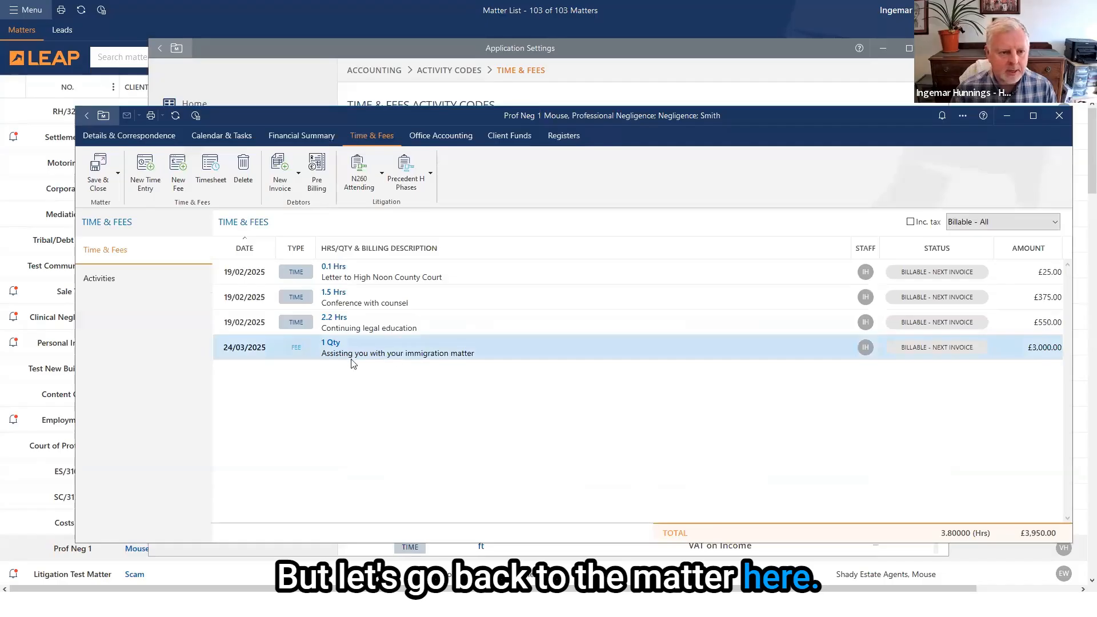
{"action": "left_click", "coordinate": [178, 166]}
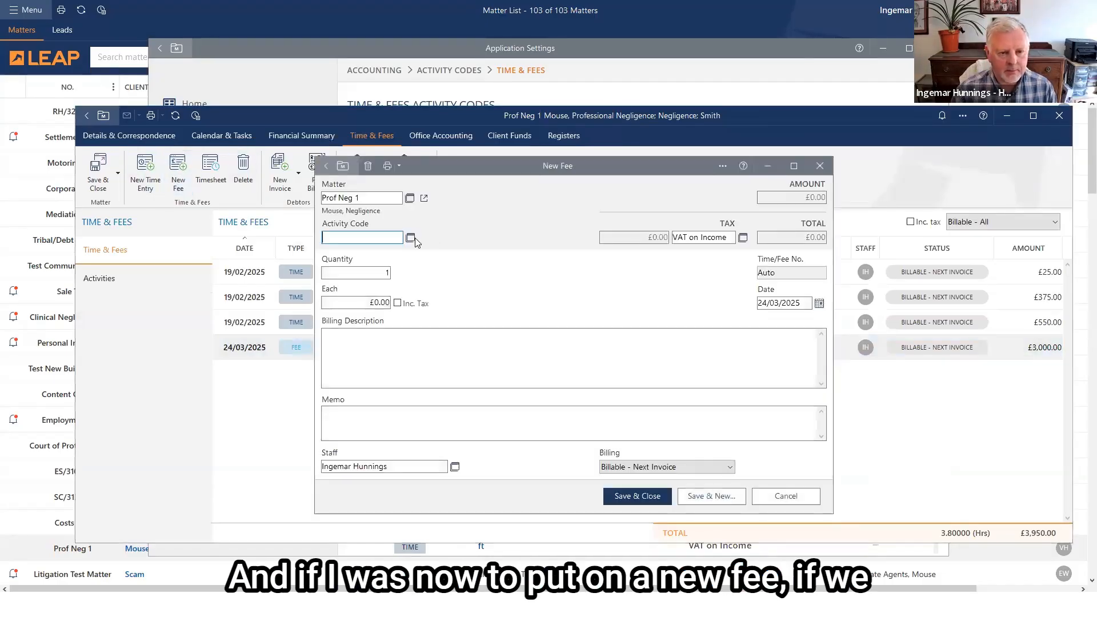
Step: Check the fee's list of available activity codes for T2 again and close the list without choosing one
{"action": "left_click", "coordinate": [411, 239]}
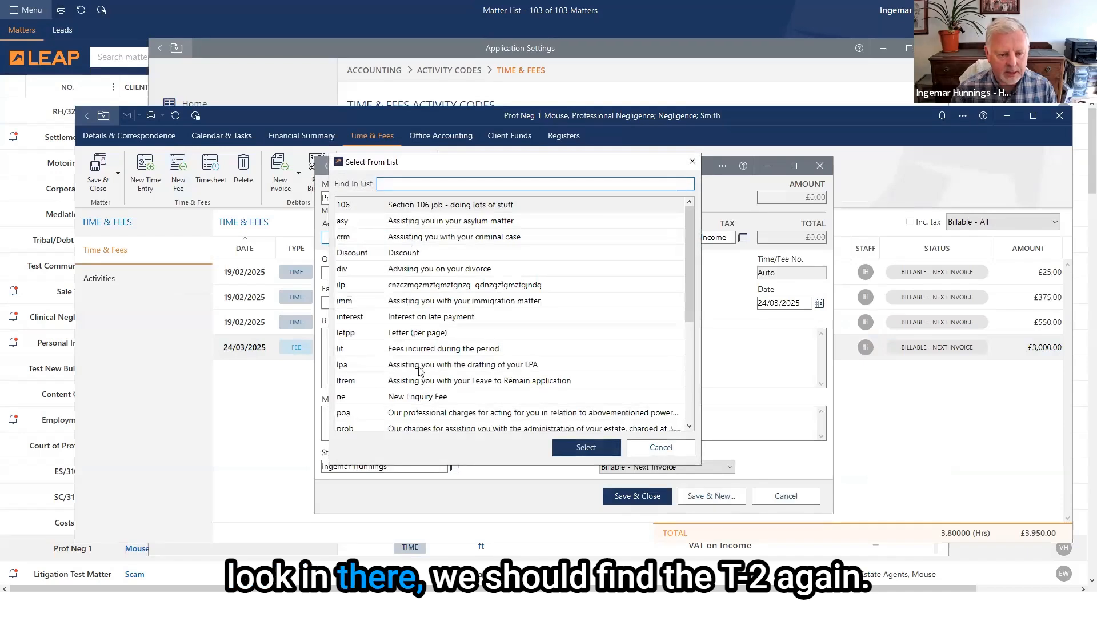
{"action": "scroll", "coordinate": [426, 402], "scroll_direction": "down", "scroll_amount": 5}
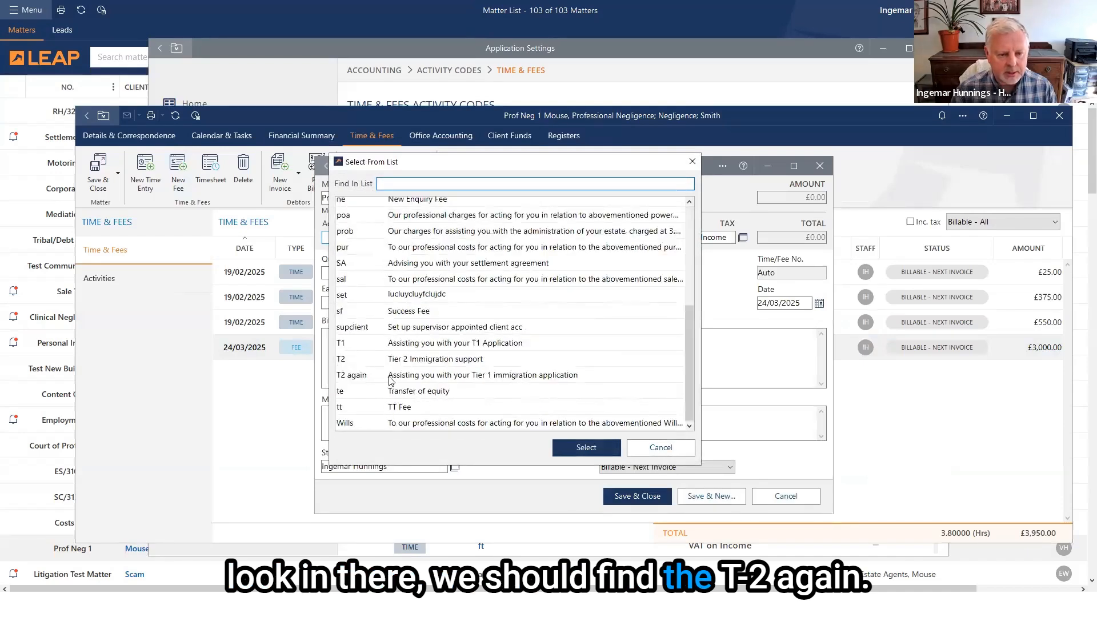
{"action": "left_click", "coordinate": [661, 448]}
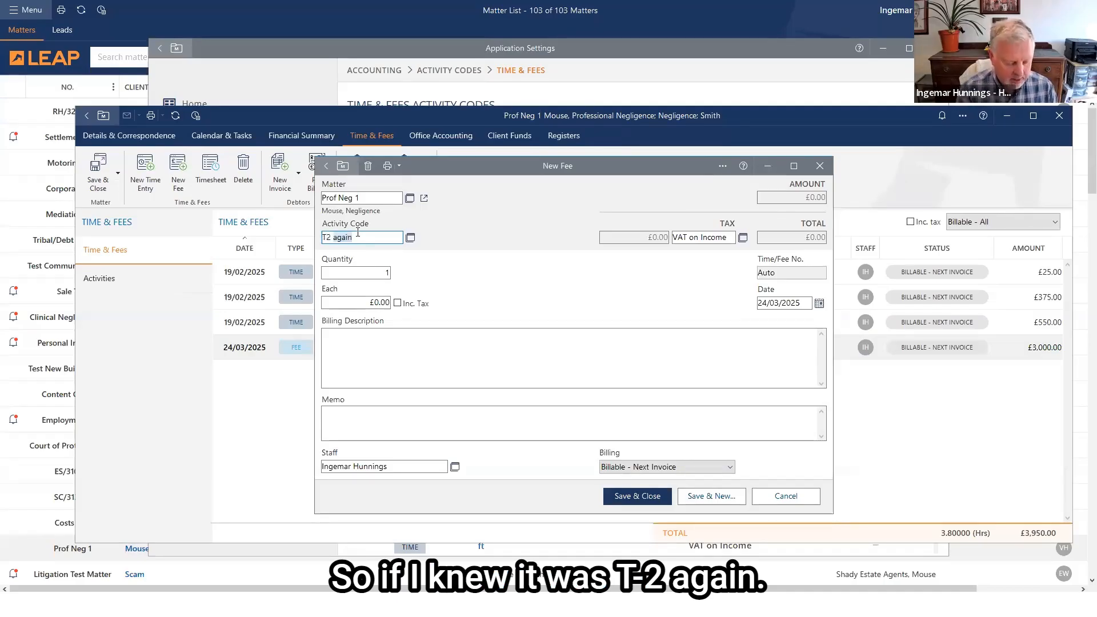
Step: Apply the activity code "T2 again" to the new fee so its amount and billing description are filled in
{"action": "key", "text": "Tab"}
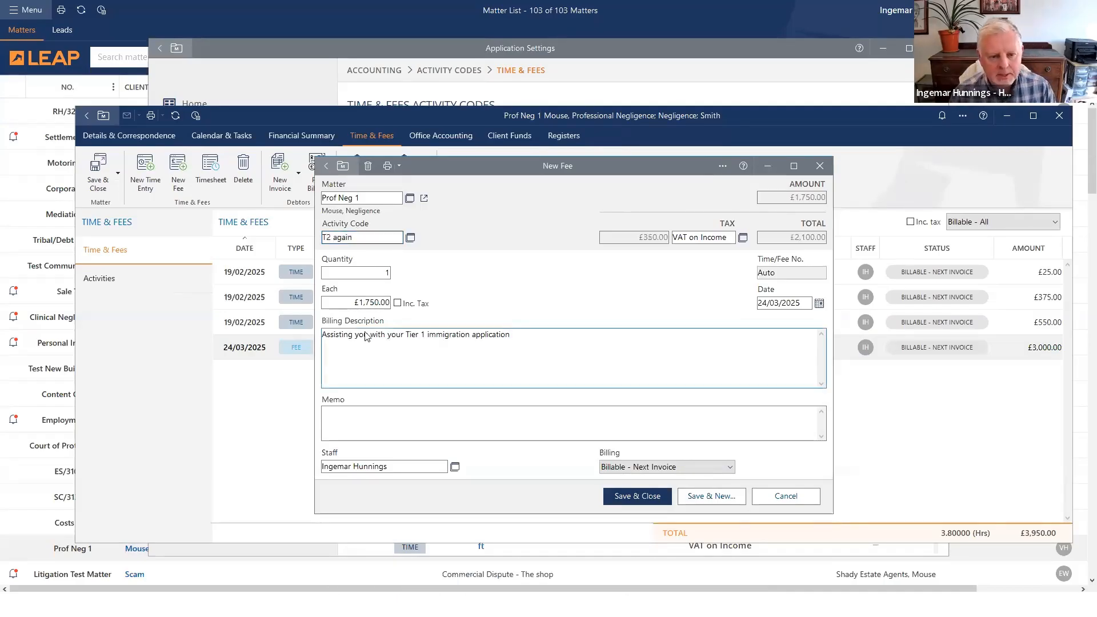
{"action": "left_click", "coordinate": [426, 356]}
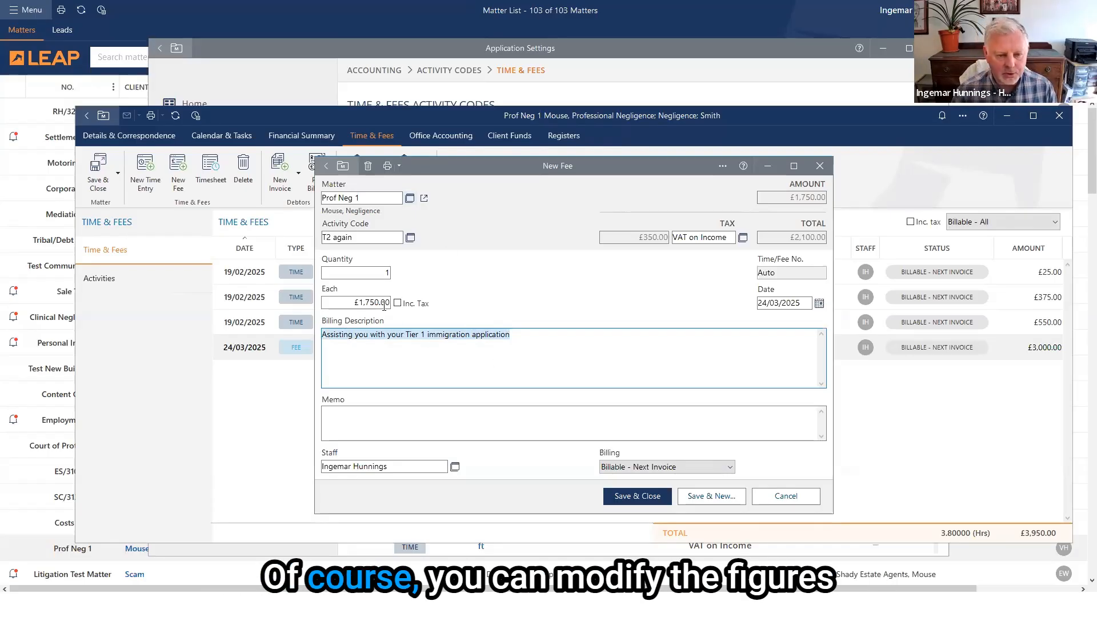
{"action": "left_click", "coordinate": [515, 336]}
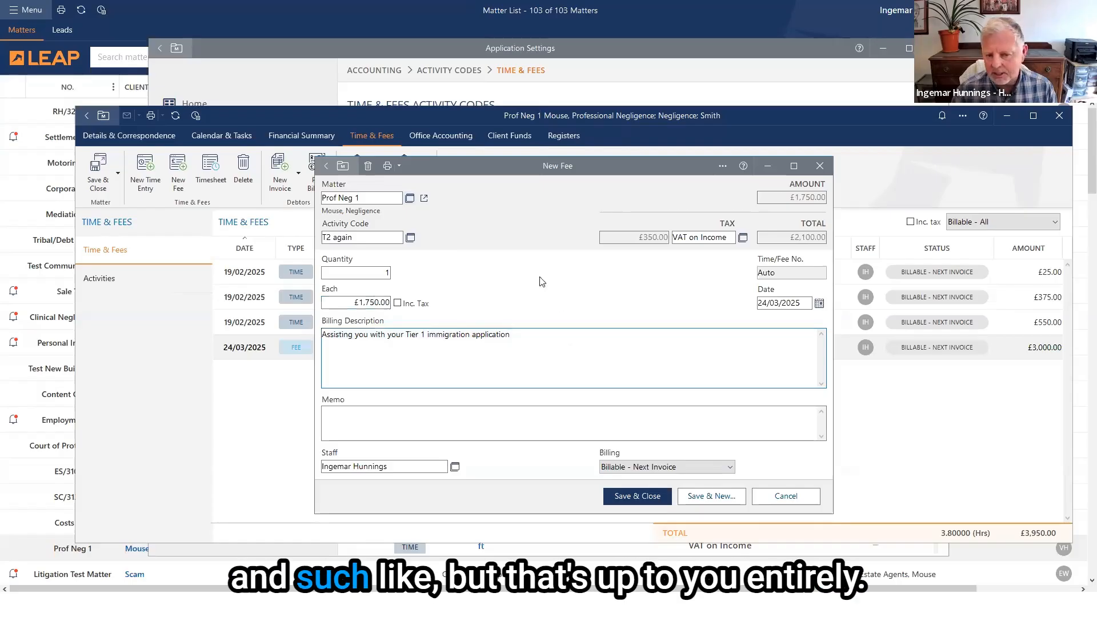